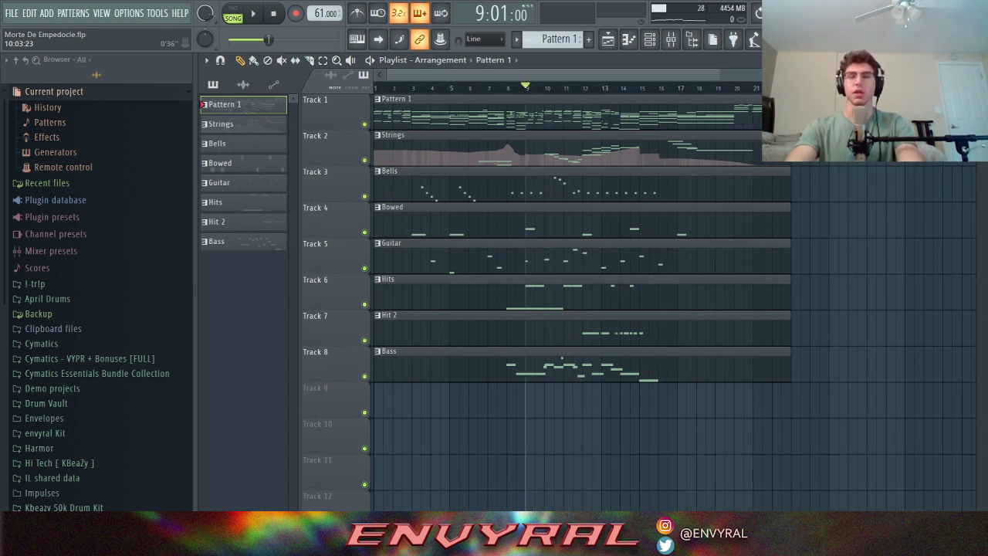
key(space)
key(space)
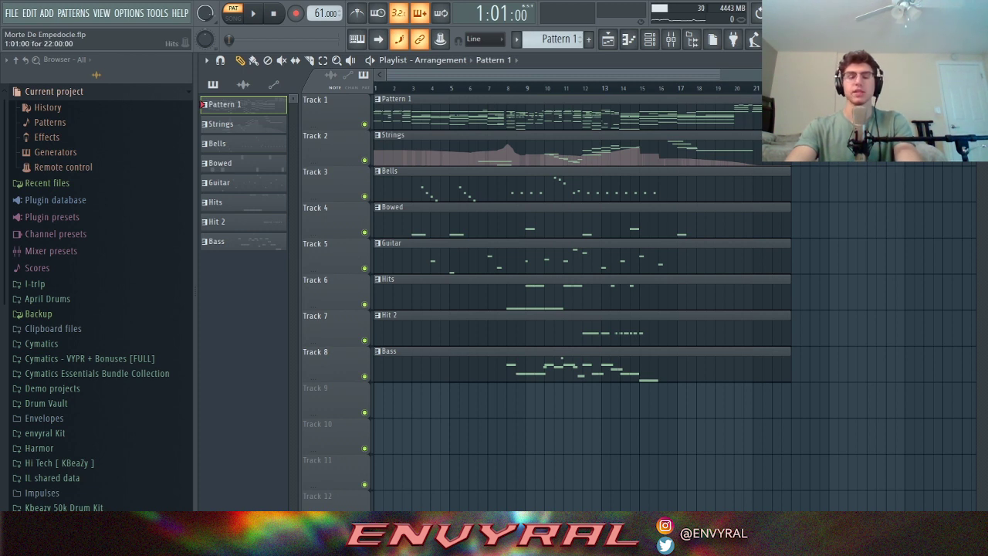
click(392, 135)
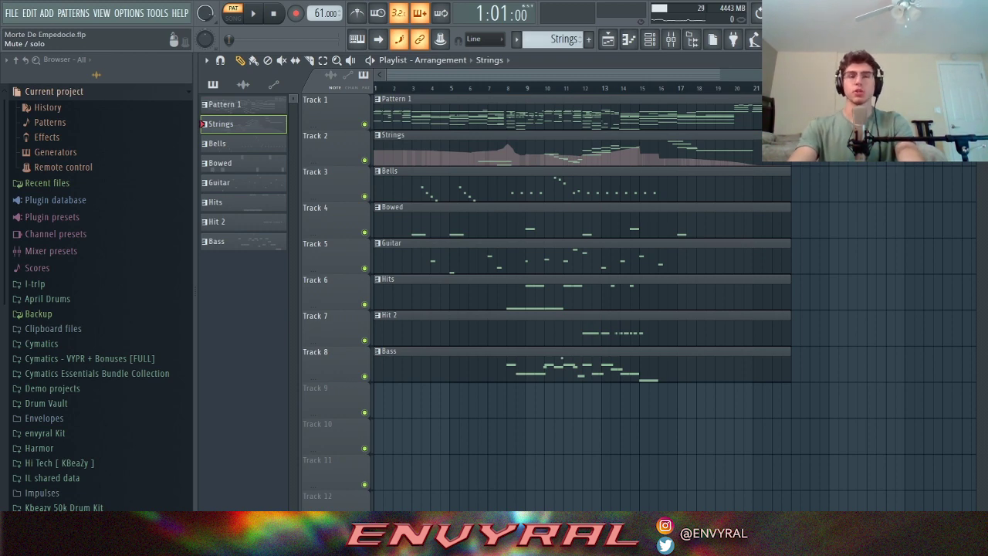
right_click(365, 123)
key(Escape)
right_click(364, 123)
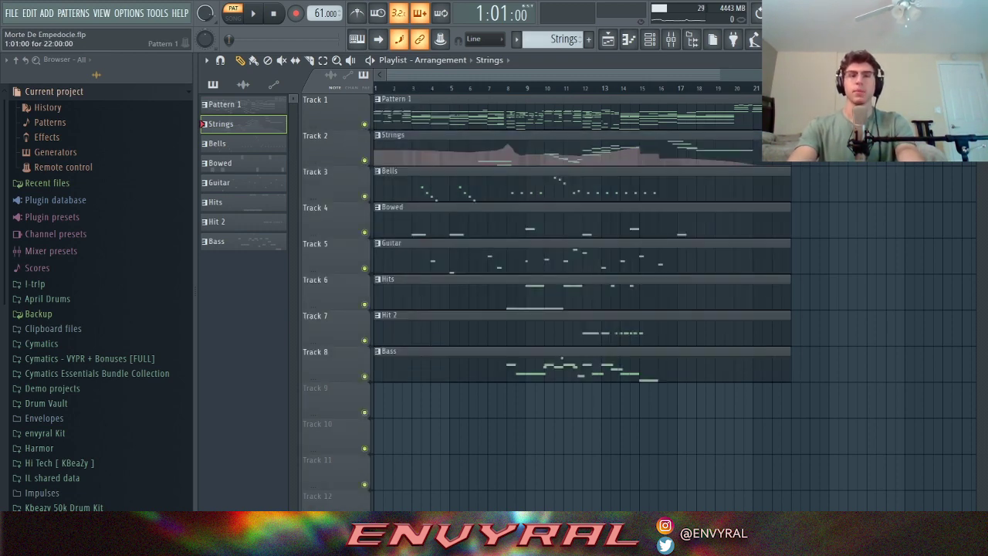
Open the Pattern 1 clip's notes in the piano roll and play the first two bars
double_click(458, 116)
scroll(493, 274, left, 1)
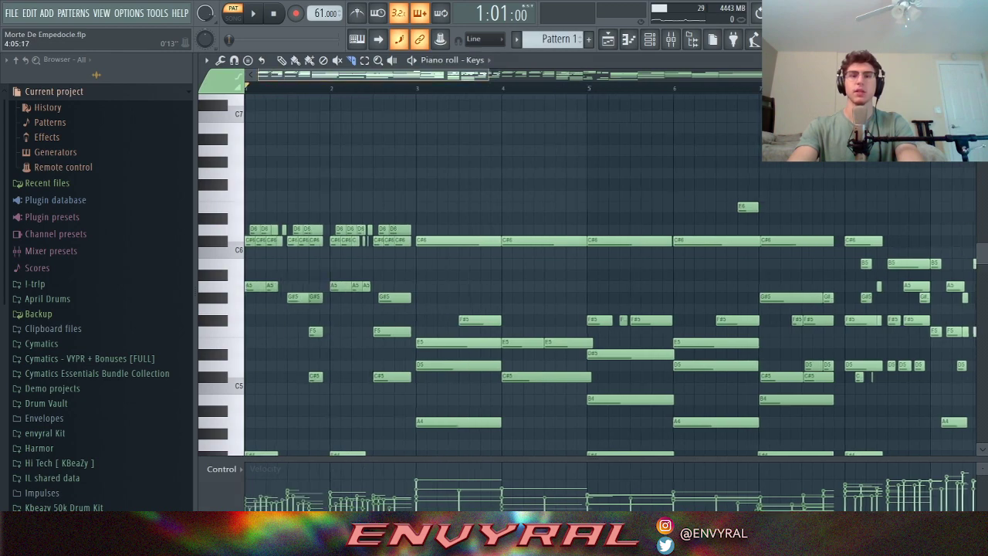
scroll(494, 274, down, 2)
scroll(609, 274, down, 1)
key(space)
scroll(609, 274, down, 3)
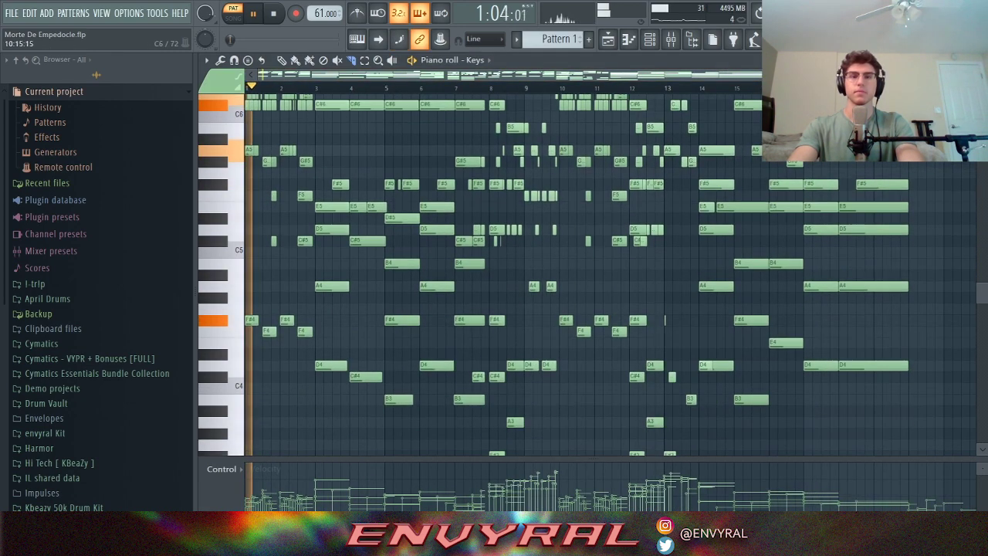
scroll(610, 274, up, 3)
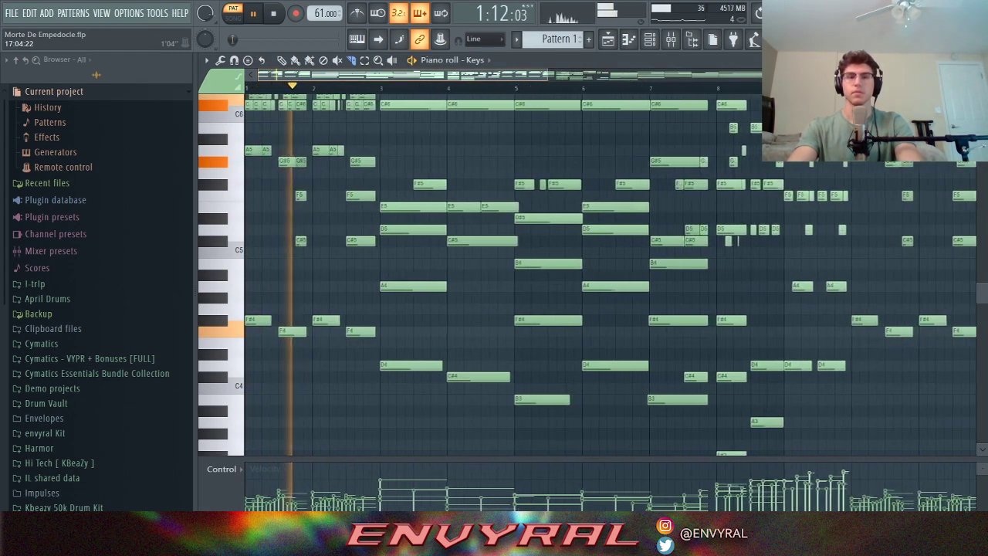
scroll(625, 206, up, 2)
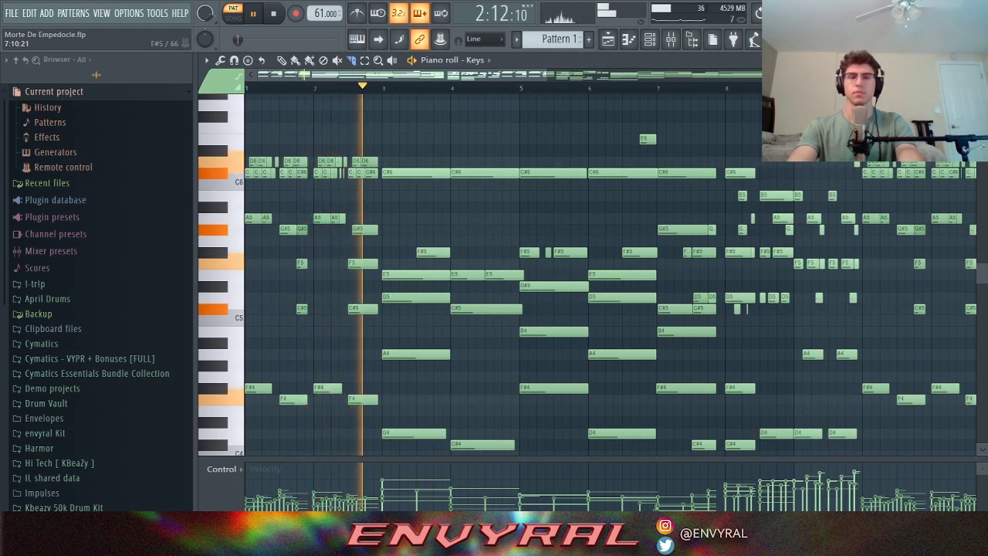
key(space)
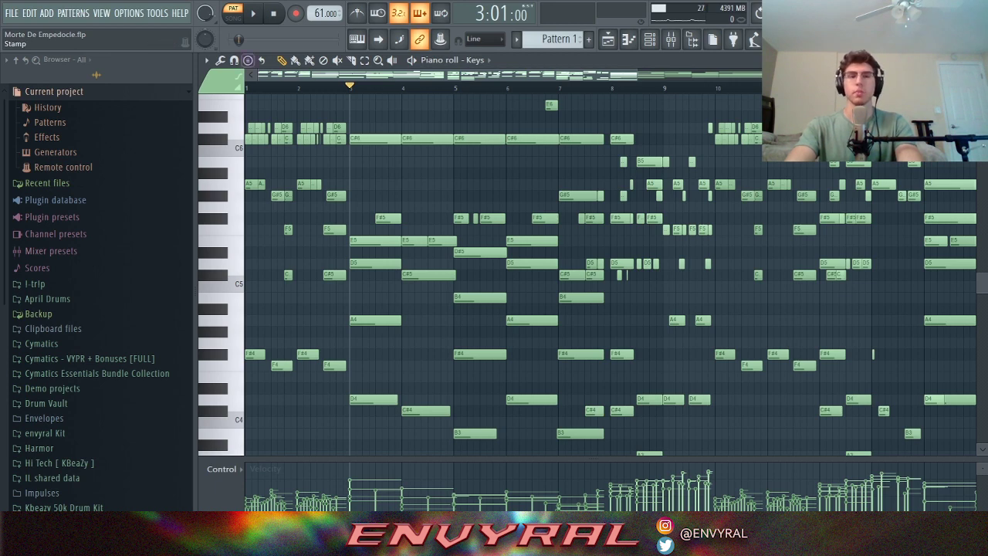
Play Pattern 1 from bar 3 to bar 7 and examine its chords
key(space)
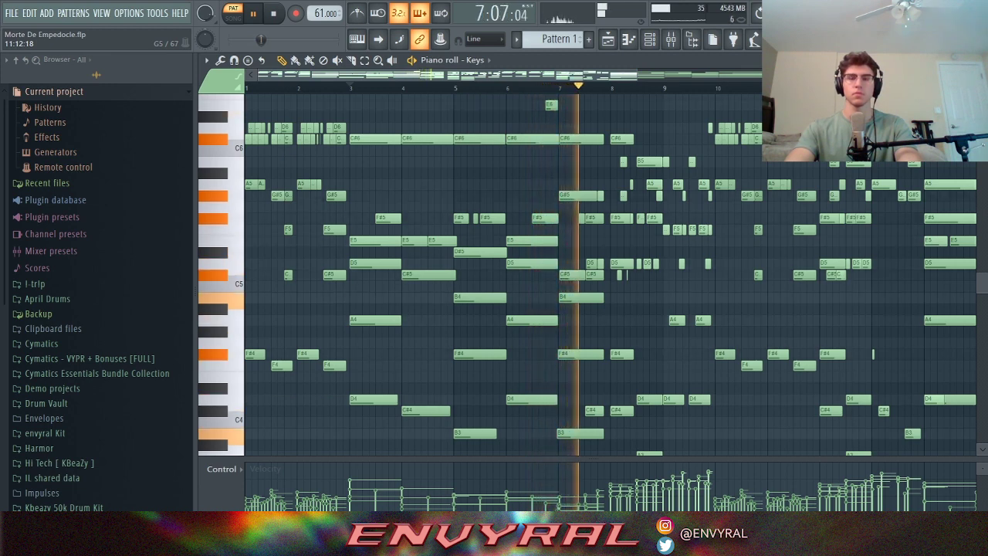
scroll(609, 275, down, 2)
scroll(610, 274, up, 3)
key(space)
scroll(609, 274, down, 4)
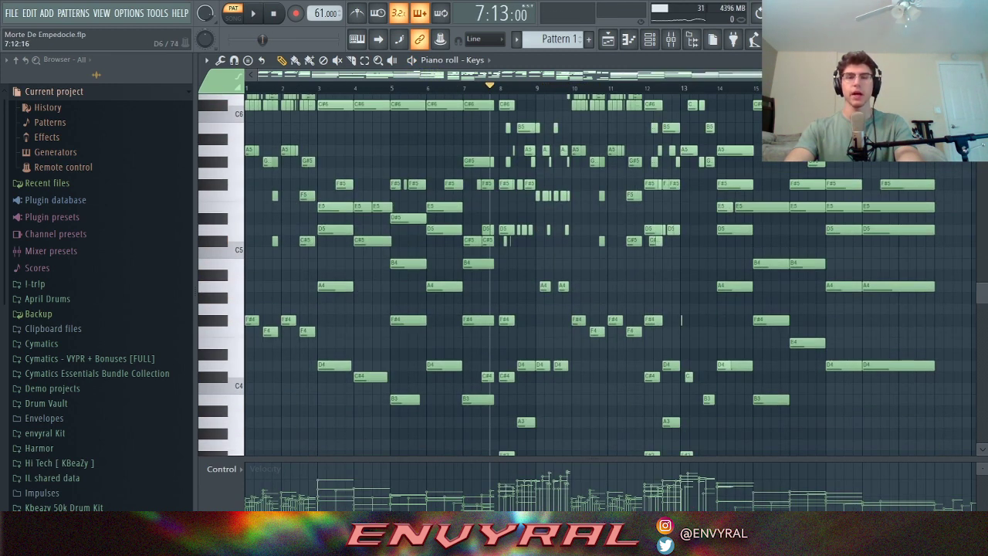
Play Pattern 1 from bar 8 and examine the faster notes up to bar 10
click(517, 87)
click(499, 87)
key(space)
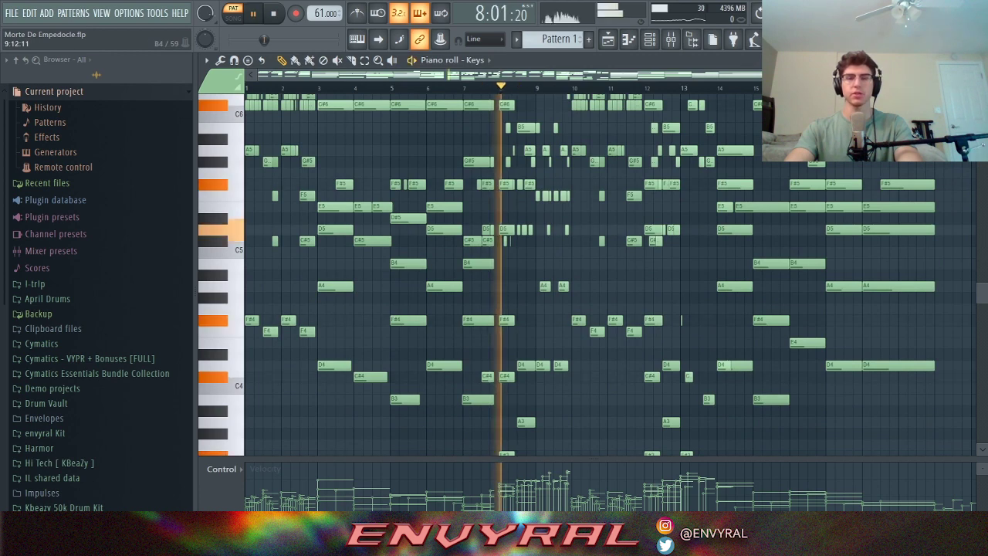
scroll(566, 273, up, 3)
scroll(610, 270, down, 3)
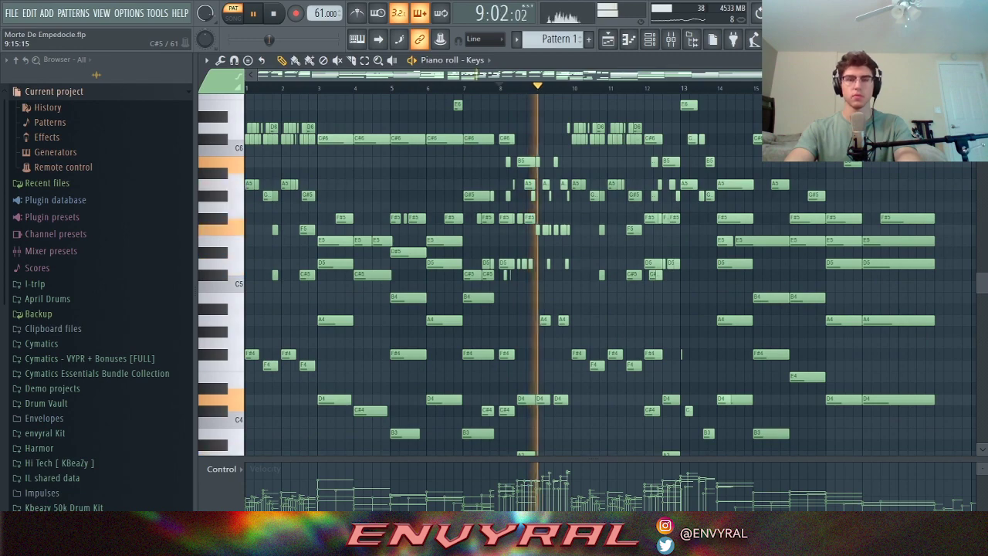
scroll(610, 274, down, 1)
scroll(609, 274, up, 3)
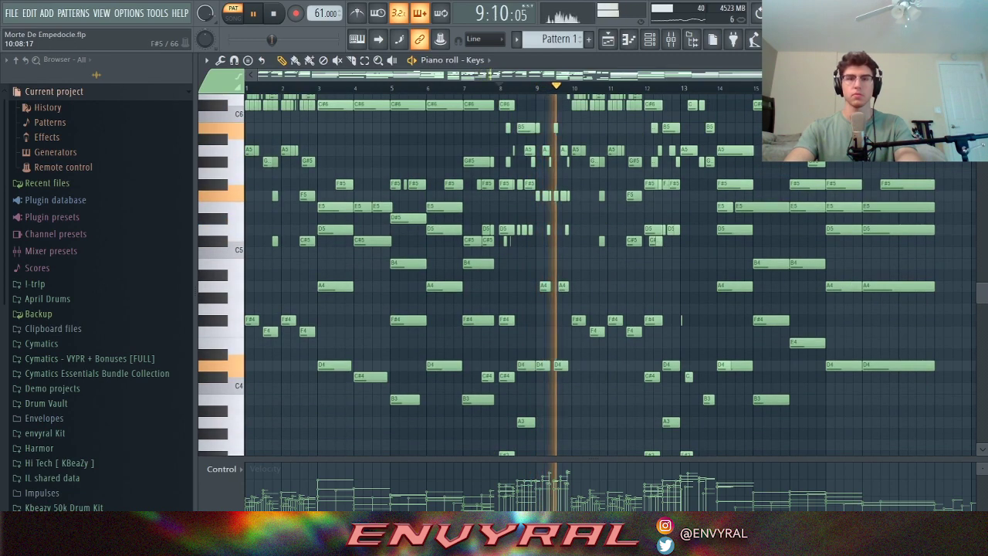
scroll(574, 274, up, 3)
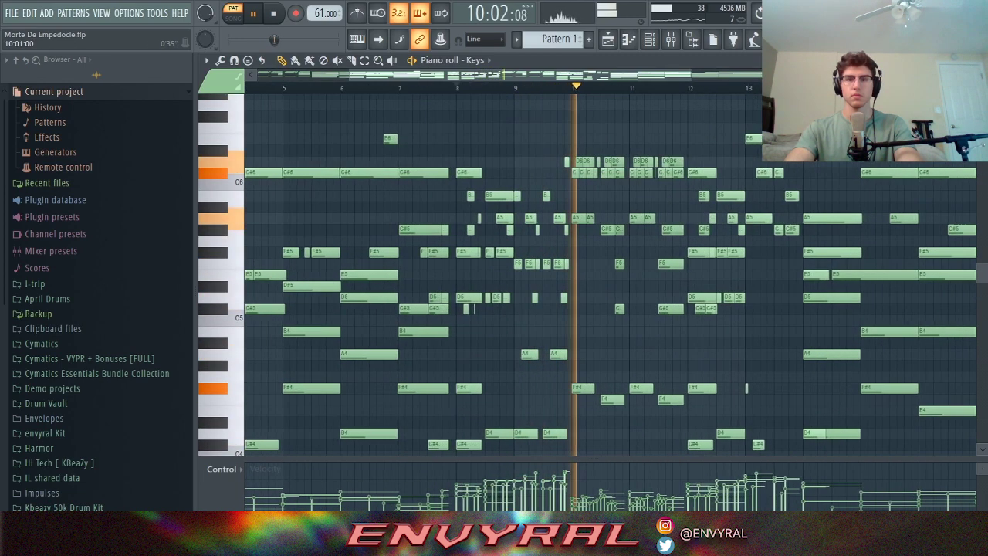
Follow the playback from bar 10 to bar 20, examining the low bass notes and the high ending notes
scroll(583, 274, right, 2)
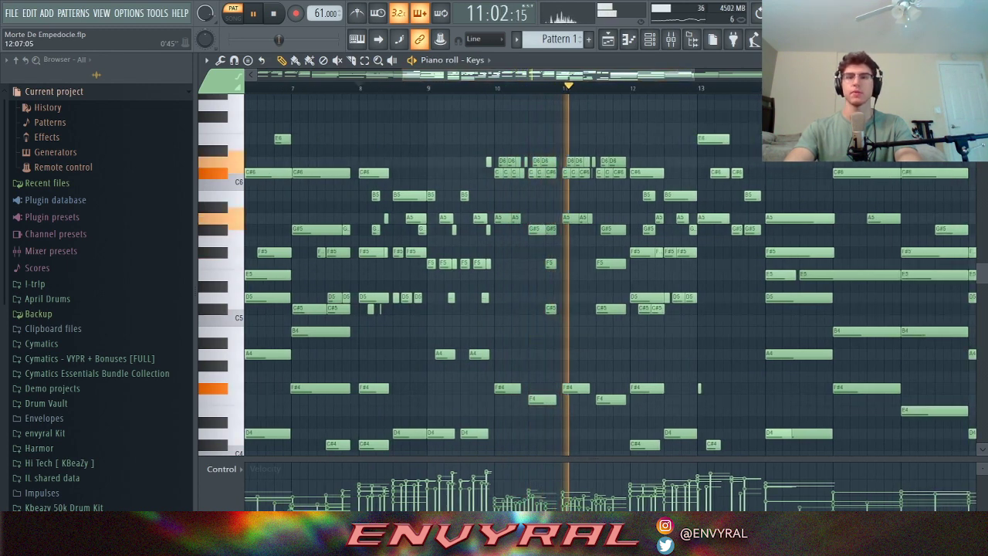
scroll(609, 274, right, 4)
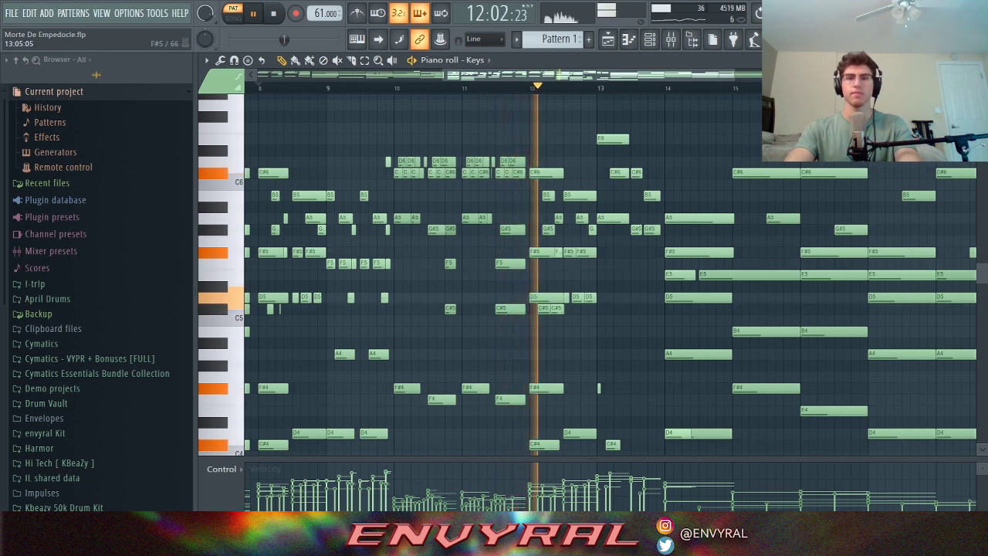
scroll(610, 274, down, 4)
scroll(610, 274, up, 4)
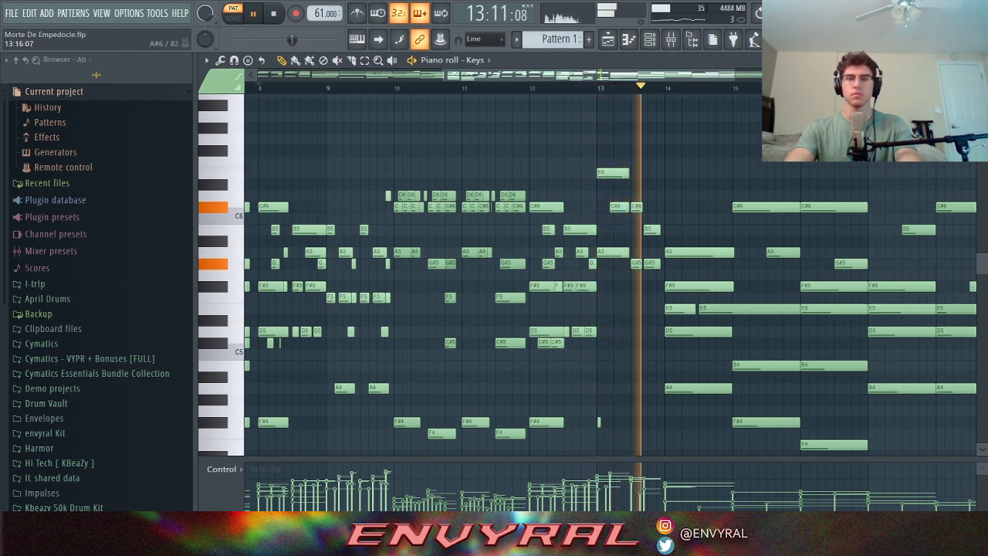
scroll(609, 273, down, 3)
scroll(609, 273, down, 4)
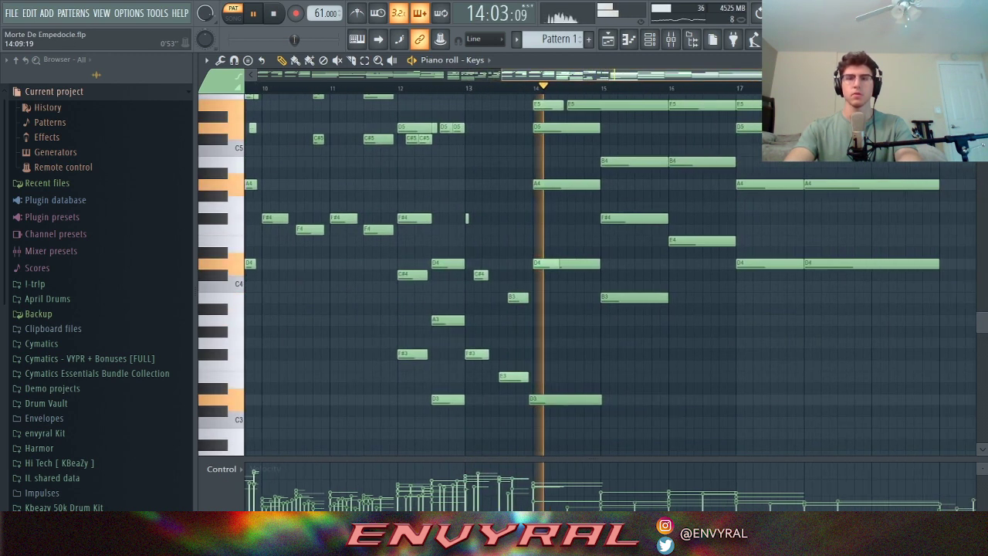
scroll(610, 274, up, 5)
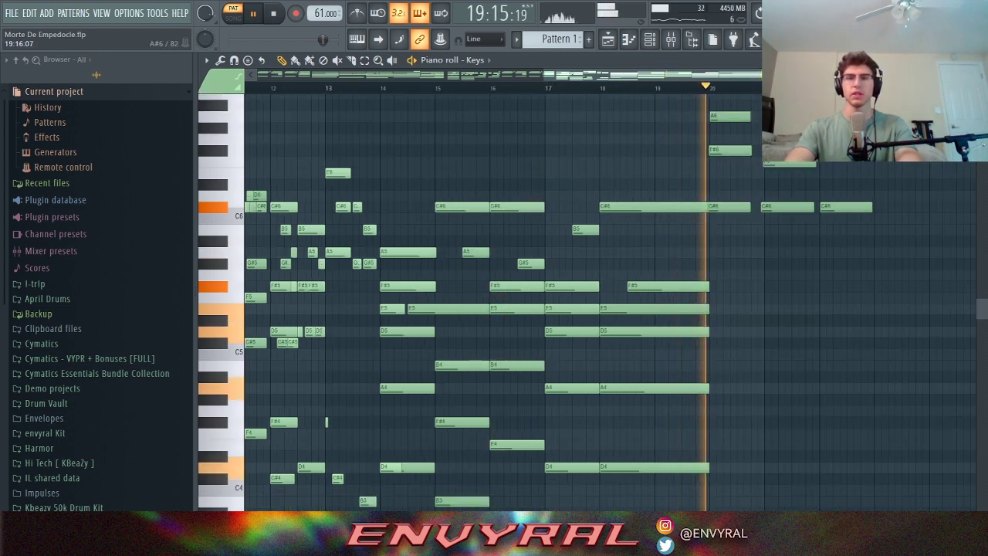
scroll(777, 285, up, 3)
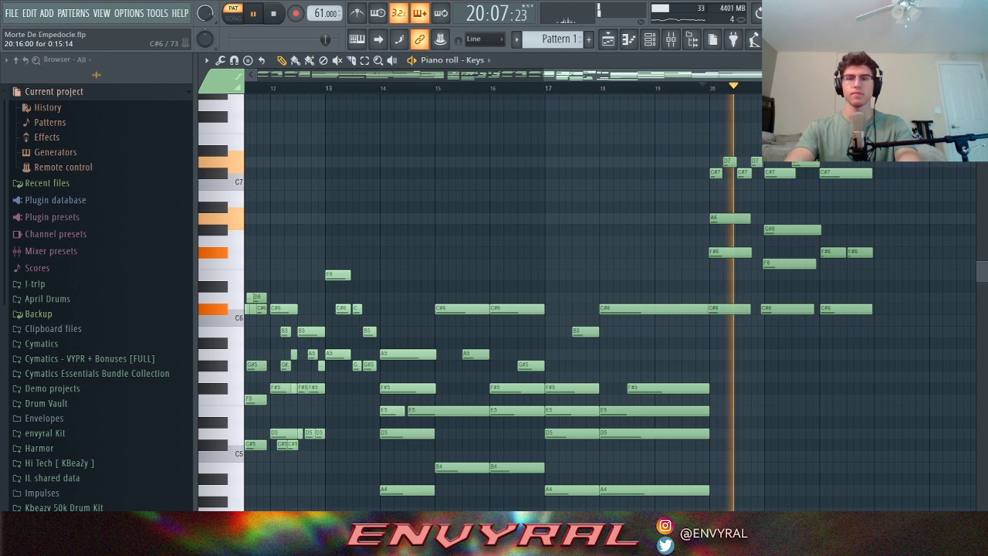
Stop playback and save the project, bringing the piano roll back toward the opening bars
key(space)
key(ctrl+s)
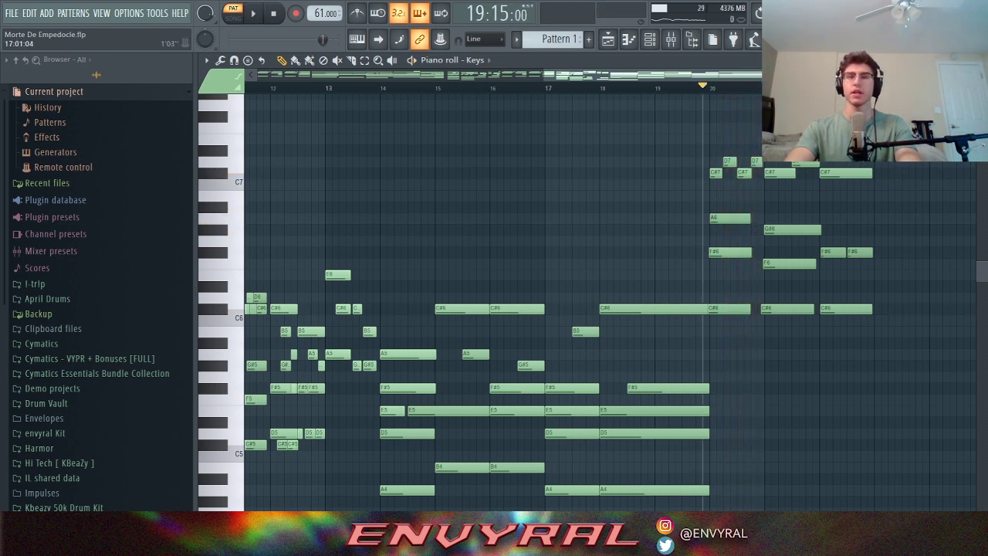
click(545, 87)
drag(546, 74, 483, 74)
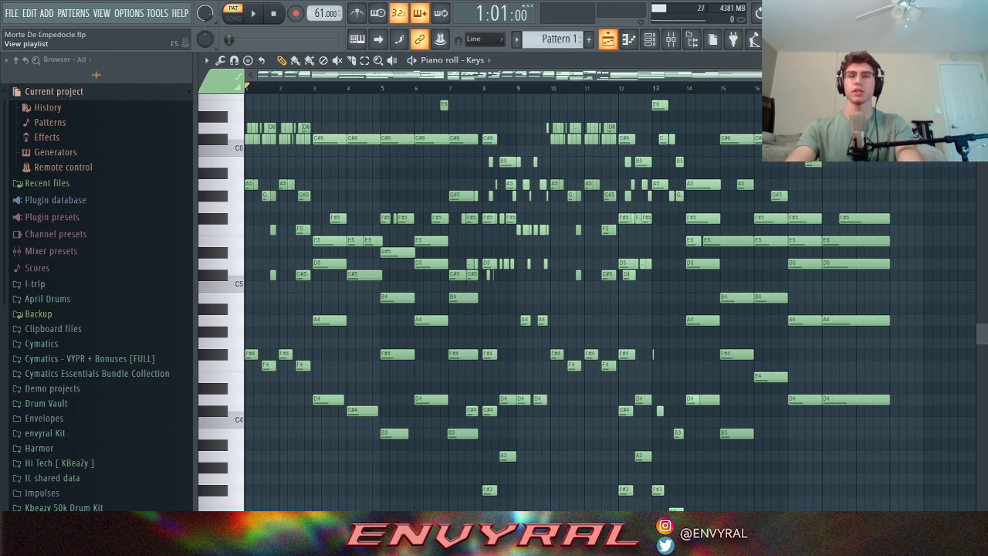
Switch playback to song mode and play the Bells, Bowed and Guitar tracks from bar 3 in the playlist
key(l)
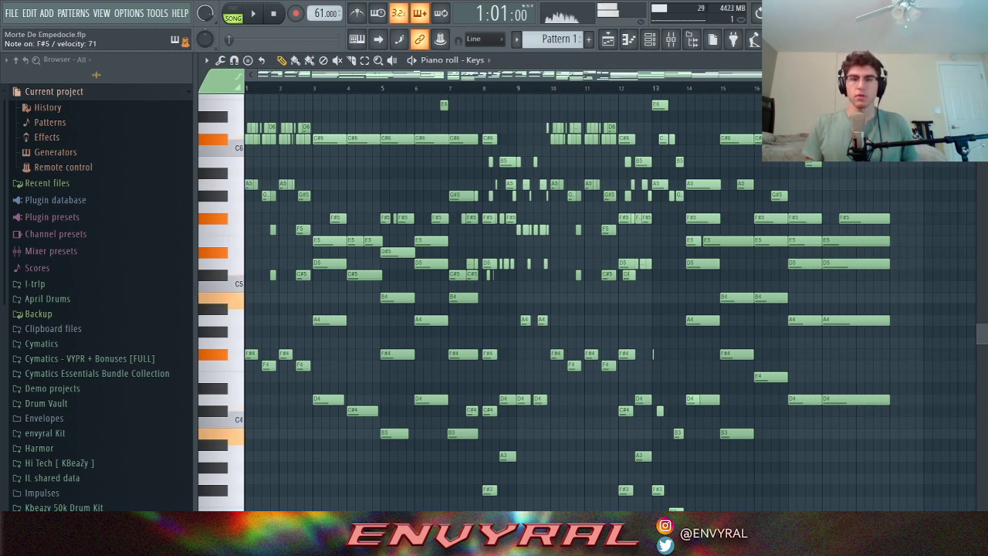
key(F5)
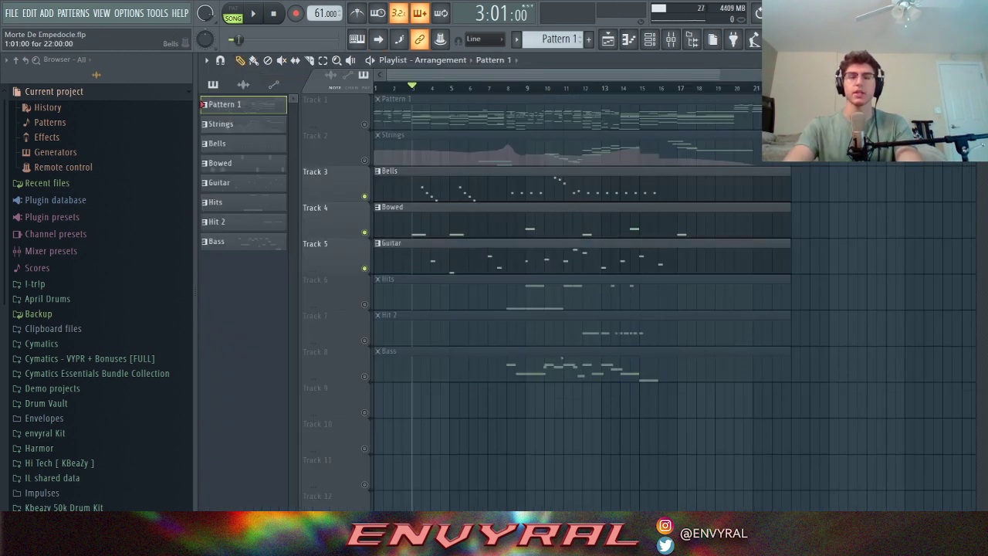
key(Page_Up)
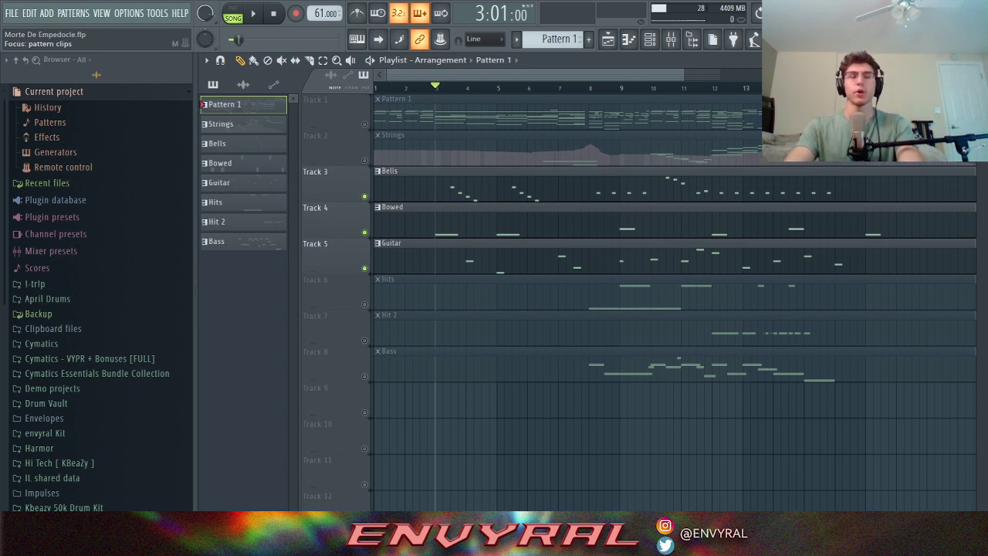
key(Page_Down)
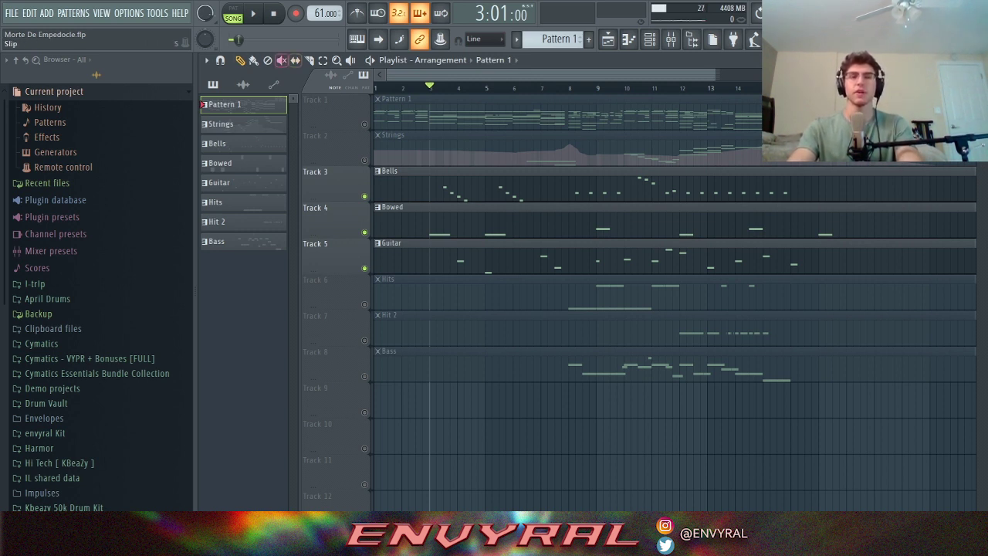
key(space)
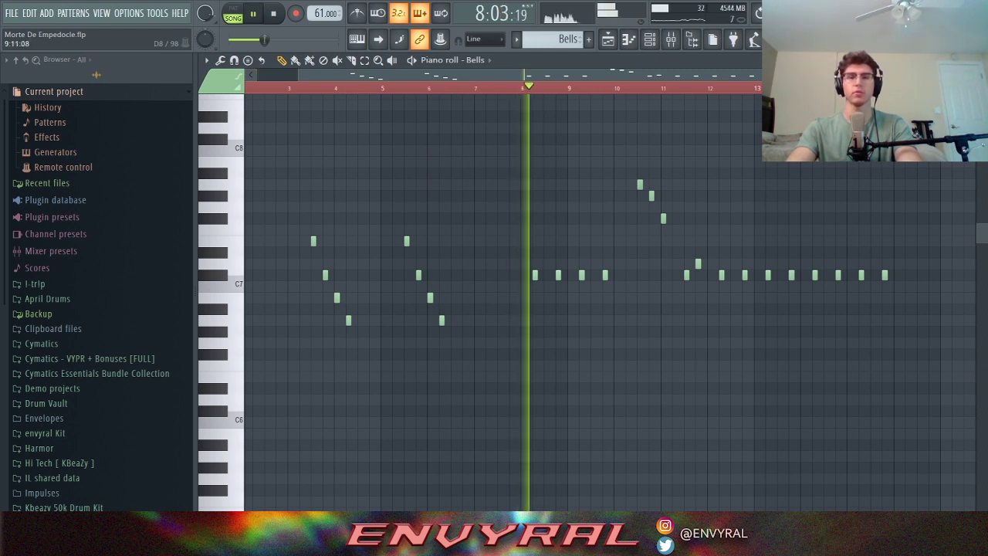
Examine the notes of the Bells pattern in the piano roll, from the descending runs to the repeated notes
scroll(501, 301, up, 4)
scroll(526, 87, up, 2)
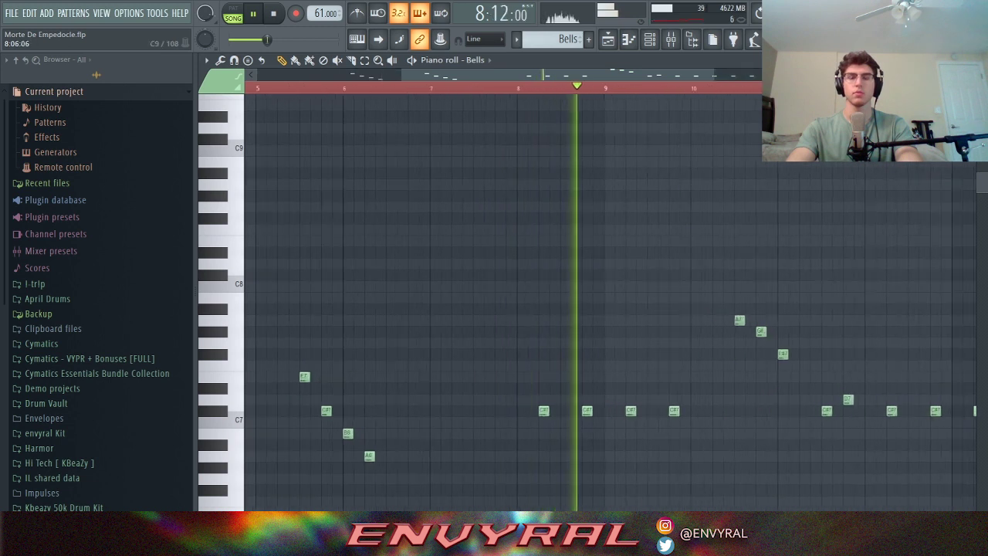
scroll(586, 301, down, 4)
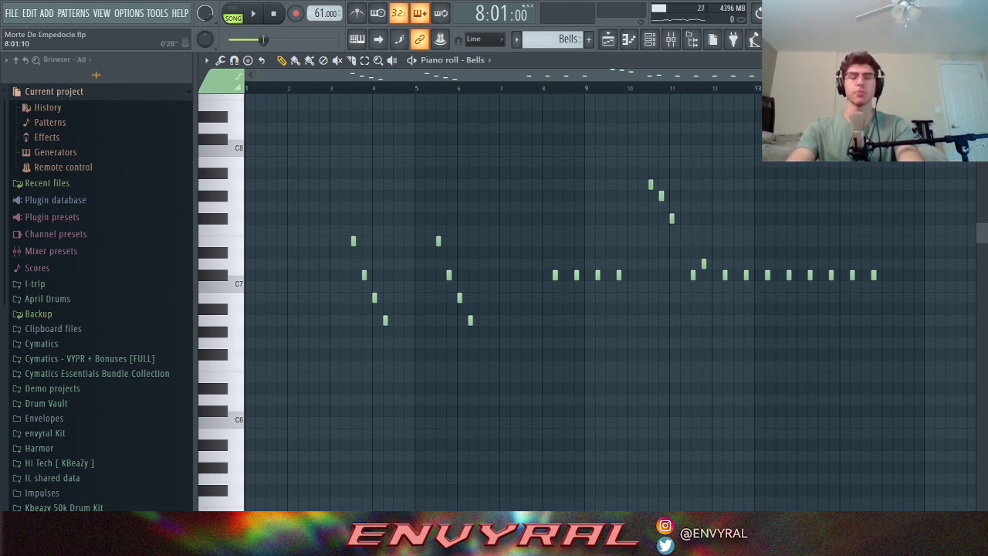
scroll(544, 301, up, 2)
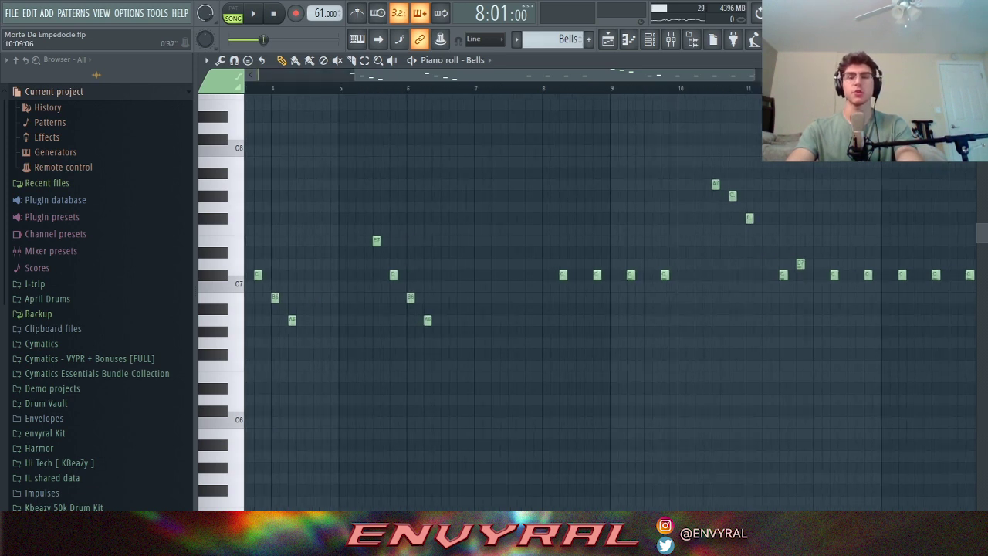
scroll(543, 294, down, 1)
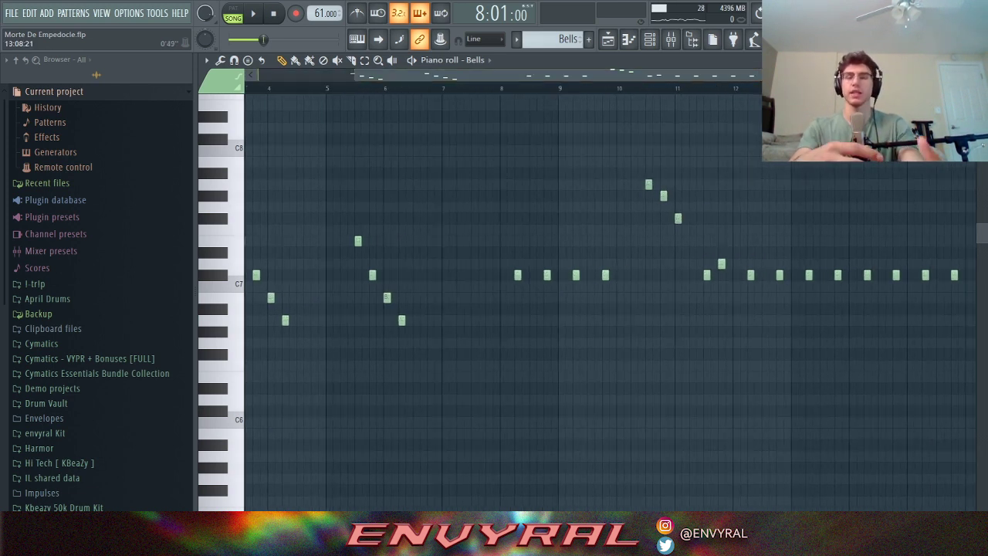
scroll(543, 293, left, 3)
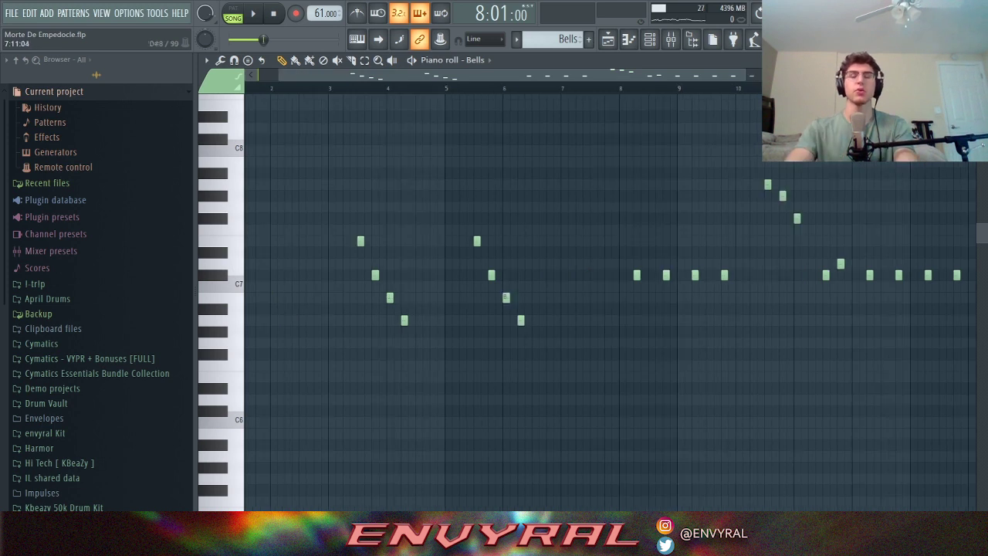
scroll(543, 293, down, 1)
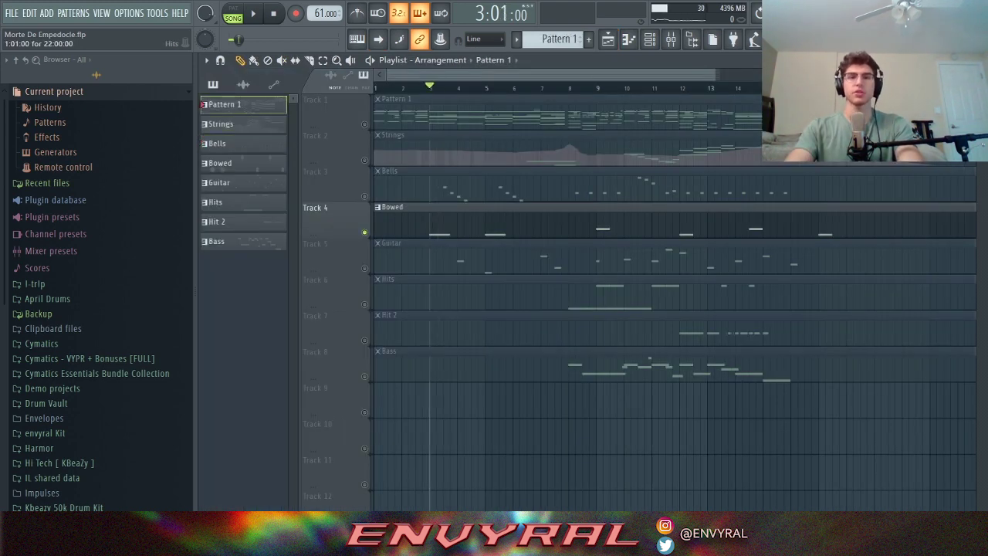
Open the Bowed clip's notes in the piano roll and examine them from bar 1
double_click(520, 219)
drag(530, 75, 298, 77)
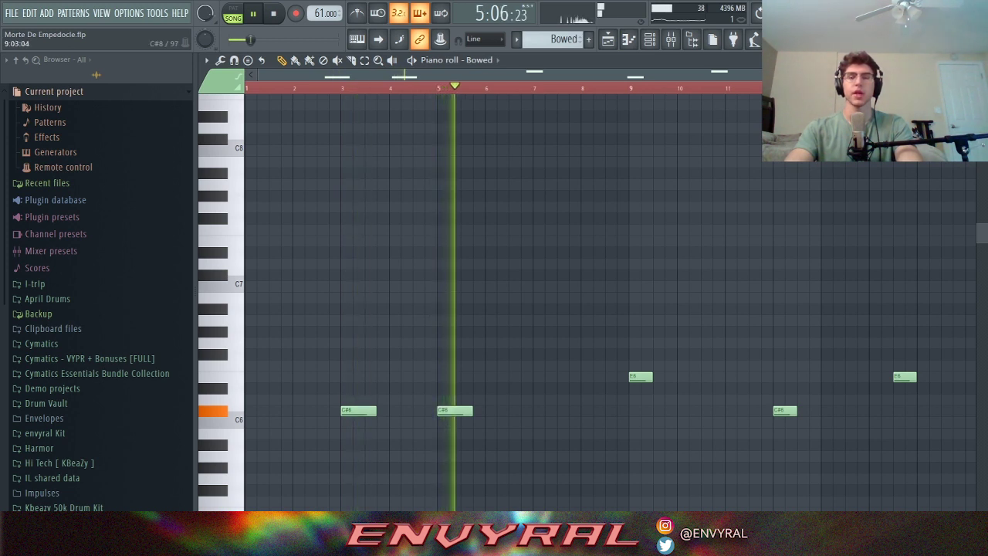
scroll(494, 301, down, 2)
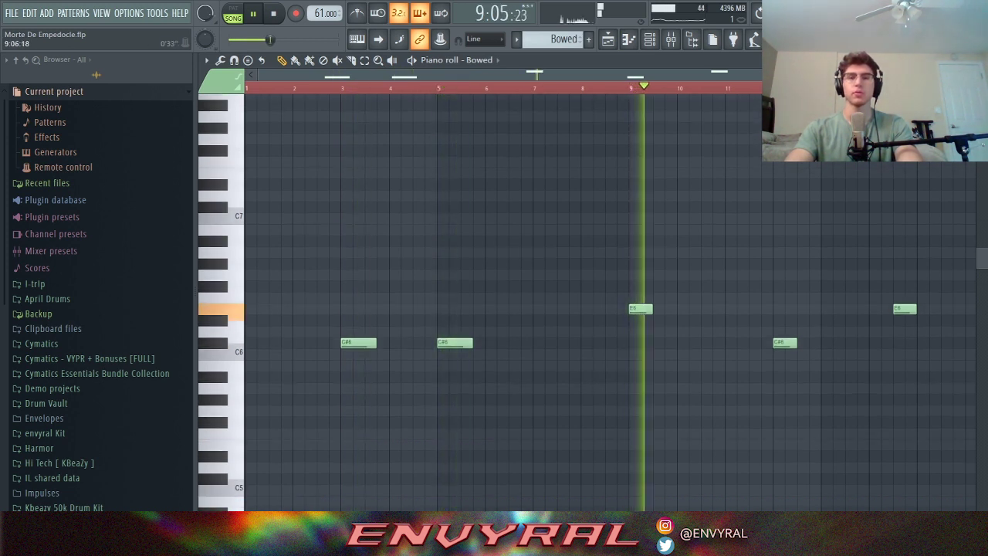
Follow the Bowed notes from bar 9 onward in the piano roll during playback, and stop playback
scroll(501, 301, right, 3)
scroll(610, 301, down, 1)
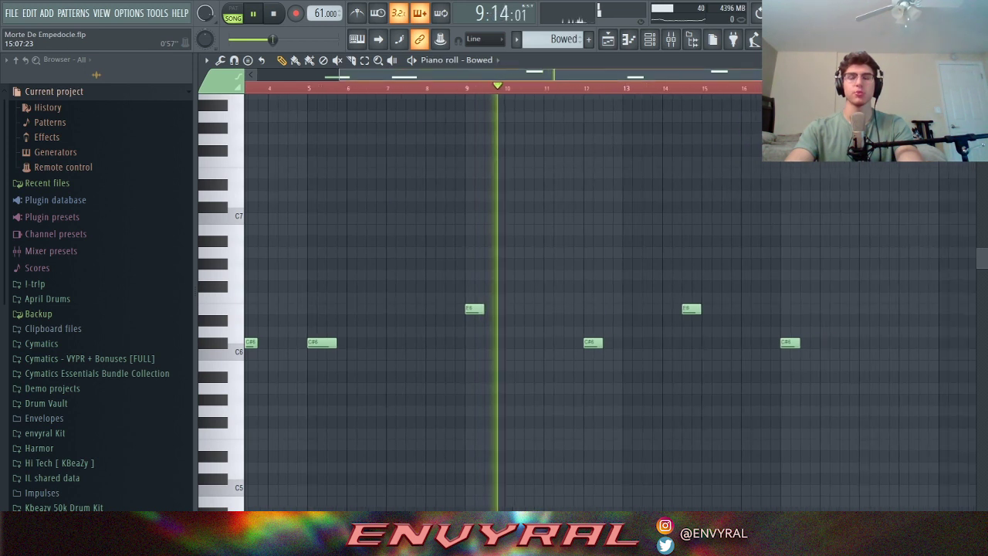
scroll(494, 301, down, 3)
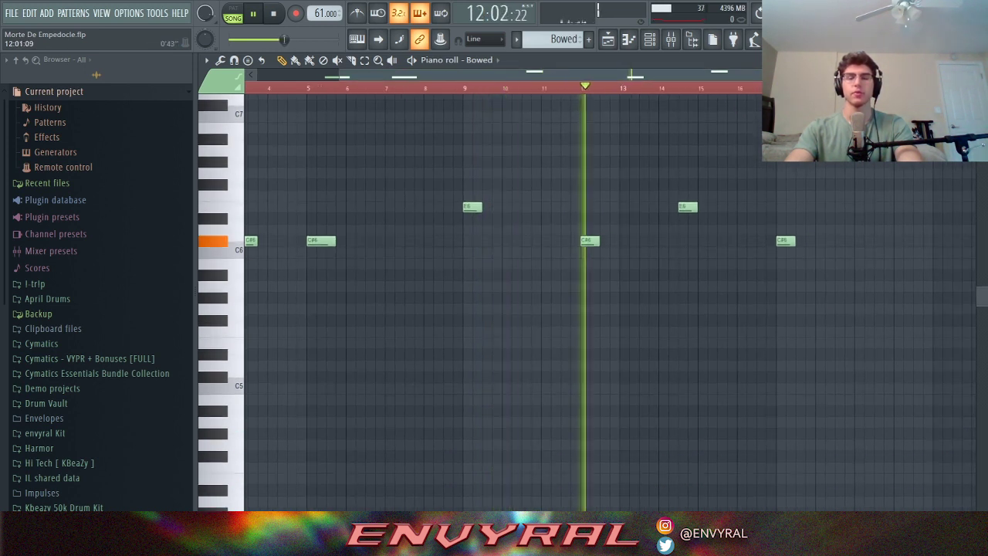
key(space)
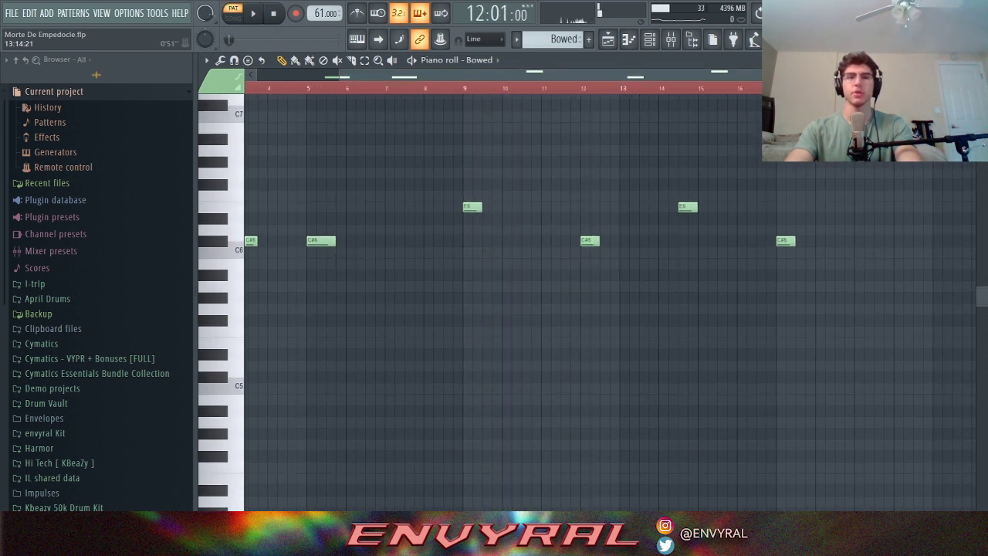
Unmute Track 1 in the playlist and play it with the Bowed track, following the Bowed notes in the piano roll
click(607, 39)
click(364, 123)
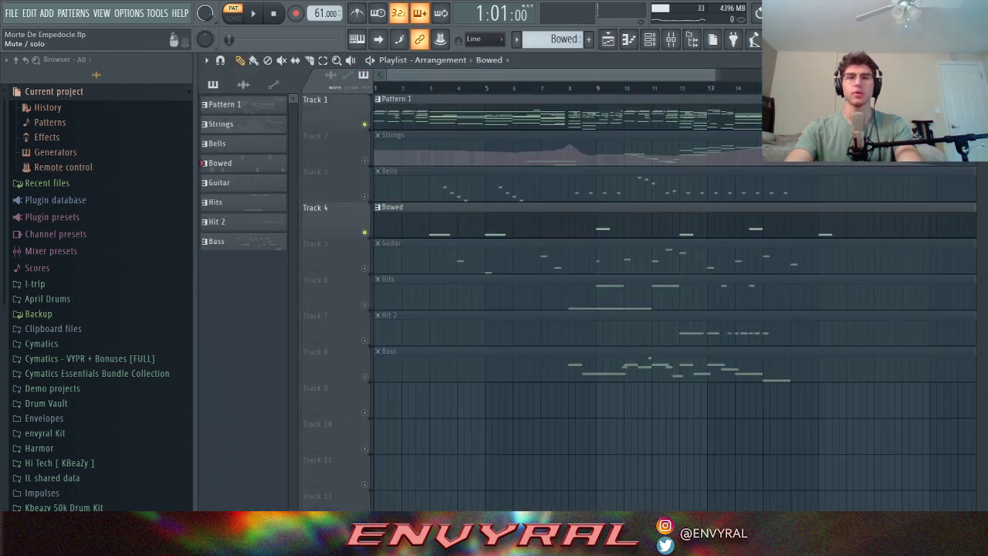
key(F7)
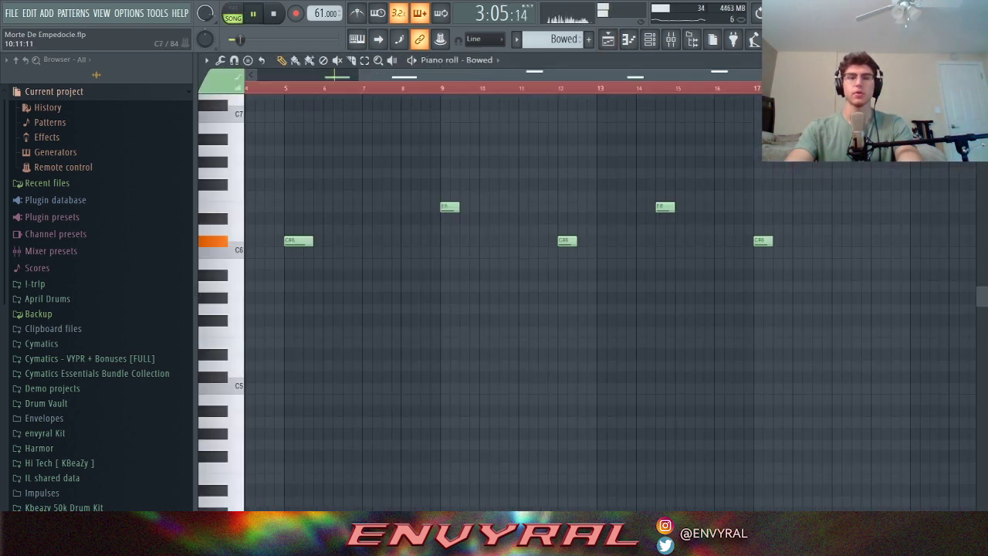
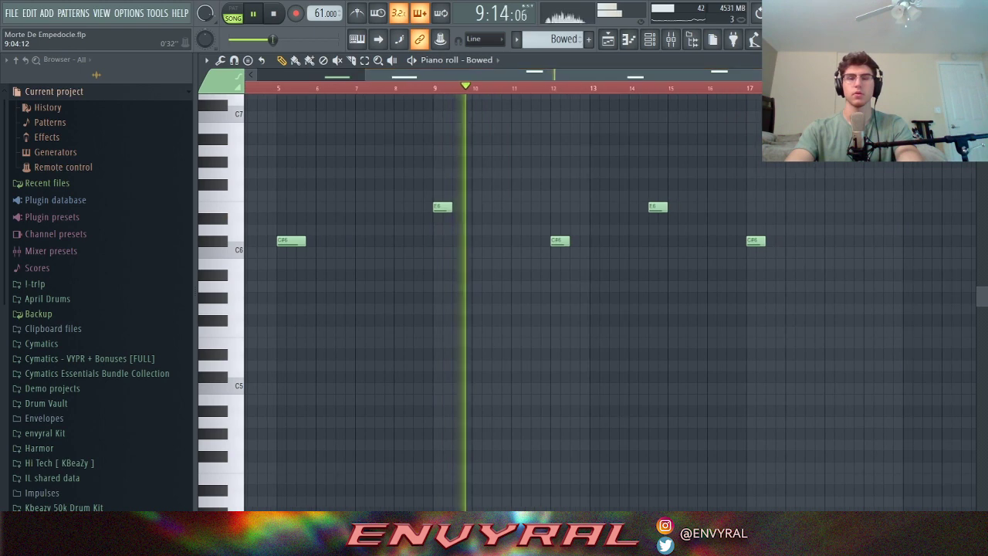
Stop playback and unmute the Guitar track in the playlist
key(space)
key(F5)
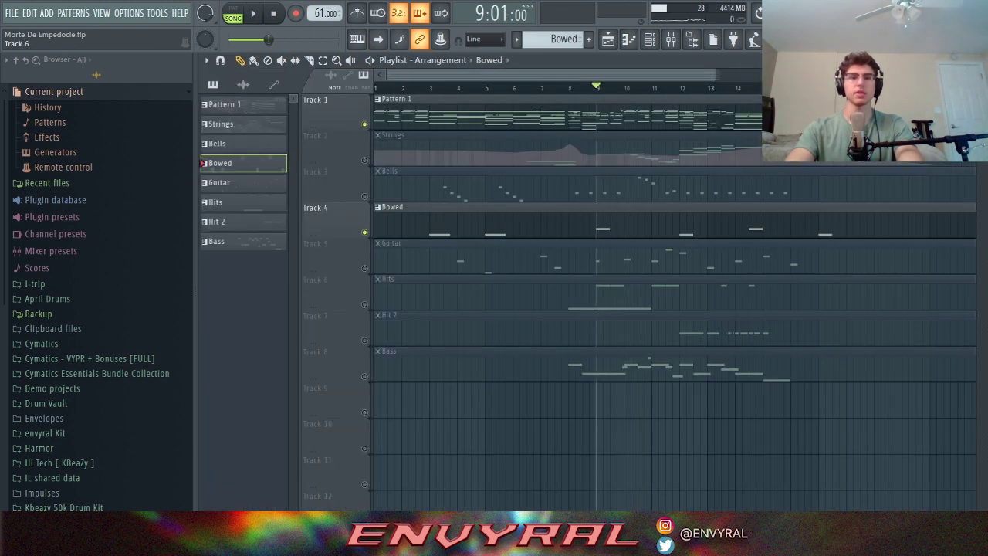
click(364, 268)
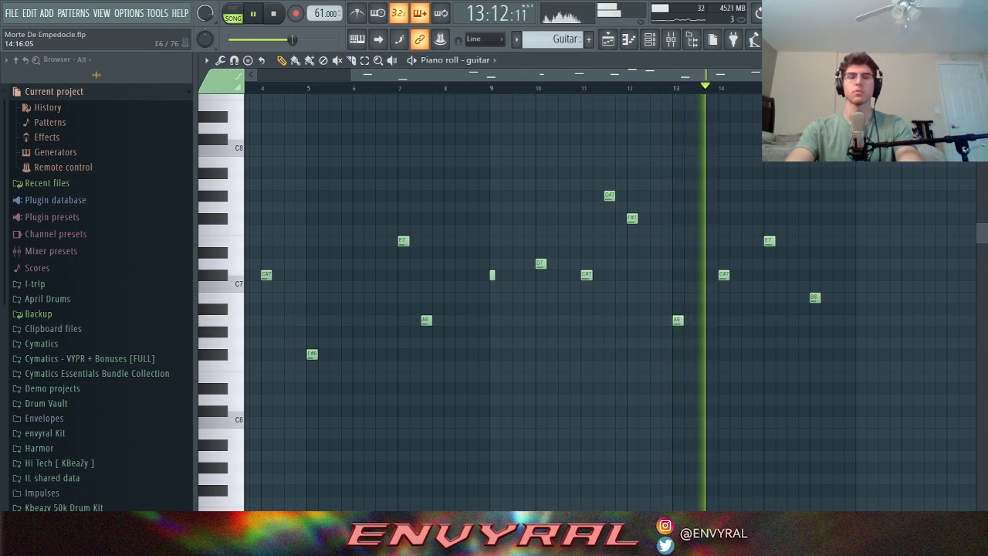
Solo the Strings track in the playlist and open the Strings clip's notes in the piano roll
right_click(364, 160)
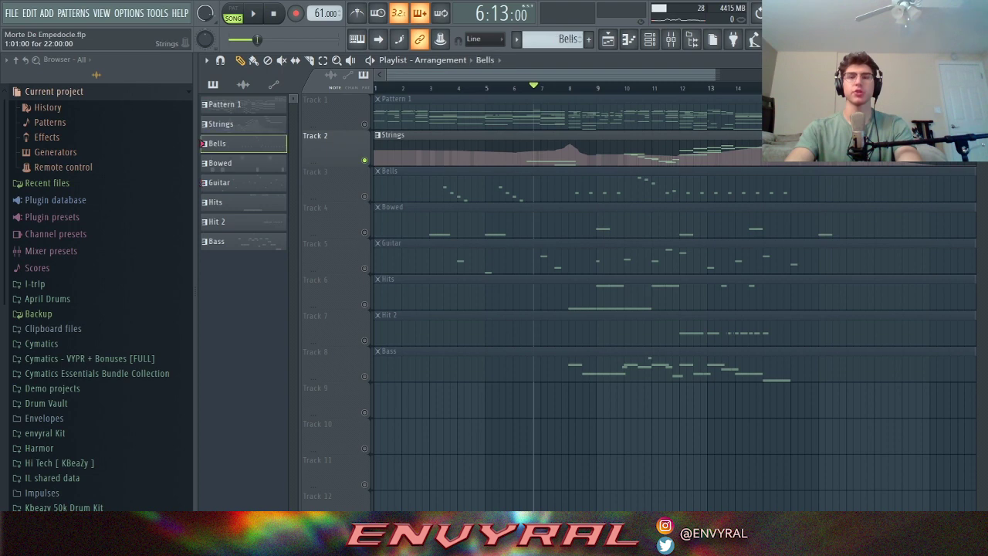
double_click(555, 151)
scroll(624, 246, down, 3)
scroll(625, 246, down, 2)
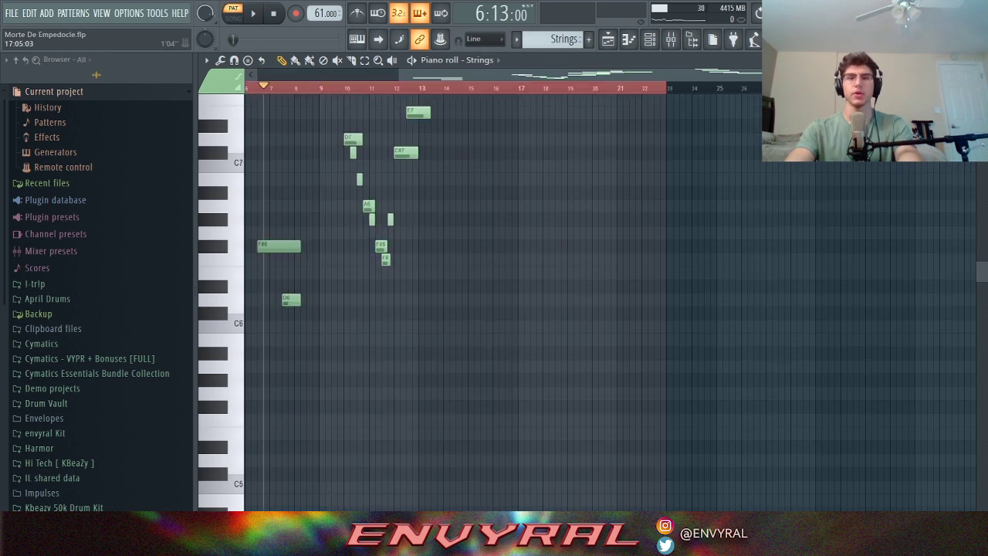
Examine the Strings notes in the piano roll, from the opening F#6 through the bar 10 descent to the closing F#7
scroll(483, 213, left, 2)
scroll(484, 213, up, 4)
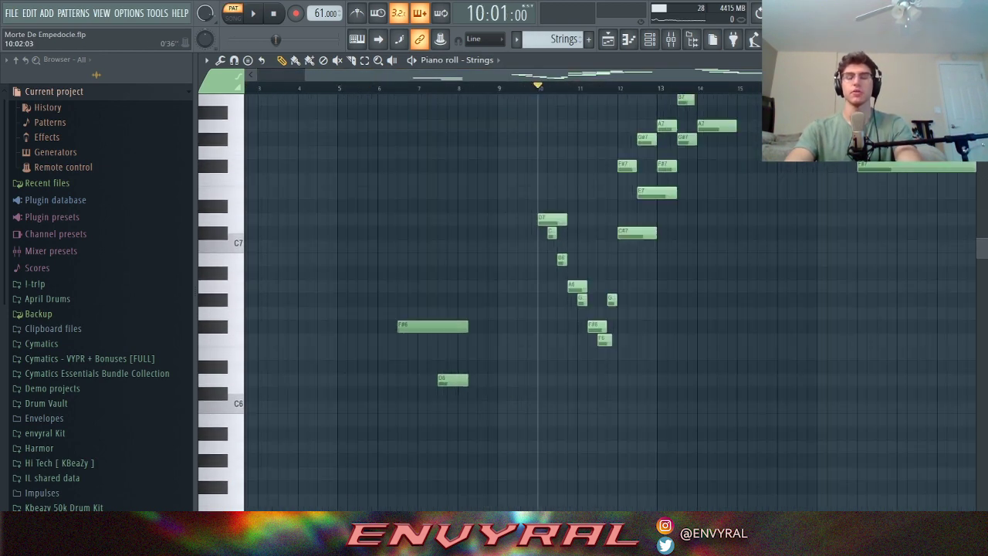
scroll(610, 302, right, 2)
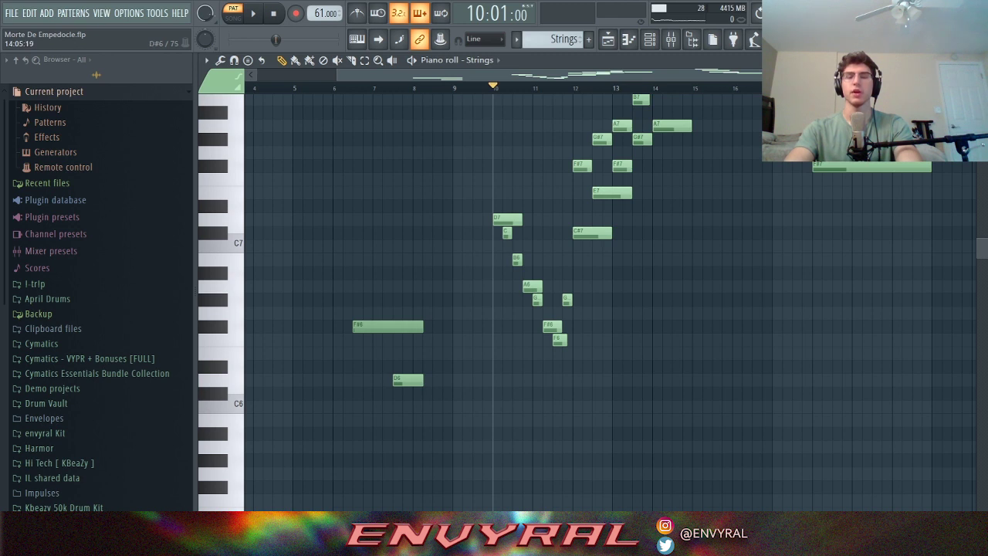
scroll(565, 301, up, 3)
scroll(586, 301, up, 4)
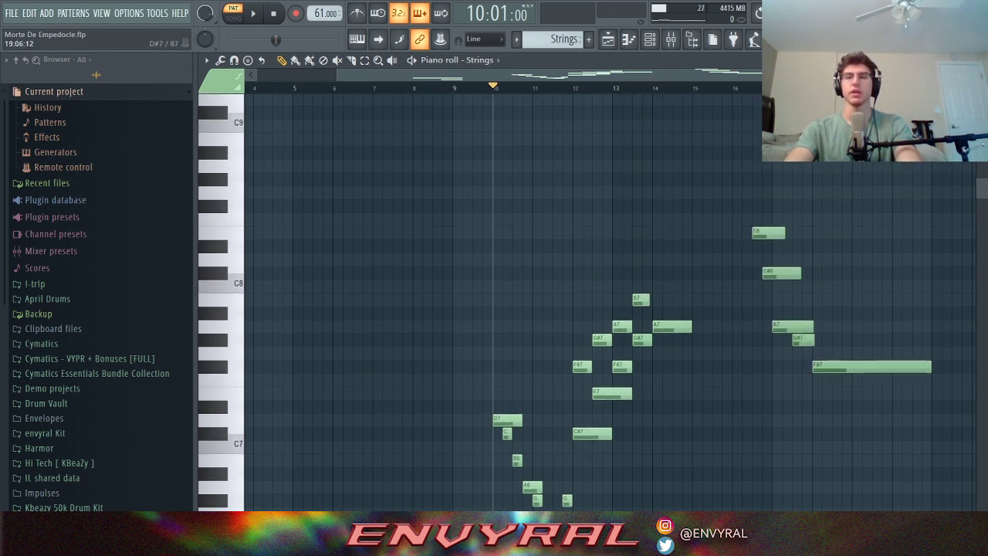
scroll(587, 301, down, 4)
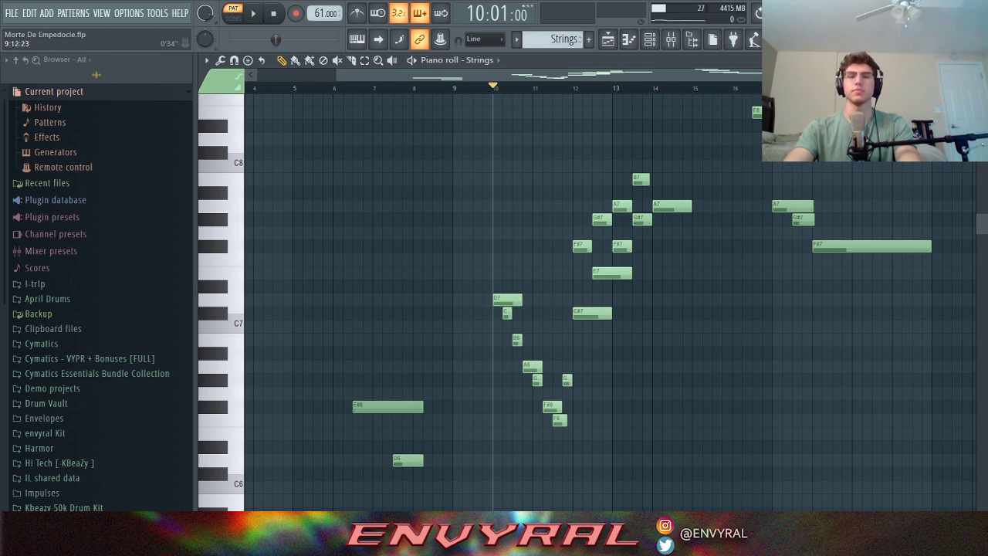
Play the Strings notes from bar 10 through the long closing F#7, and stop playback
key(space)
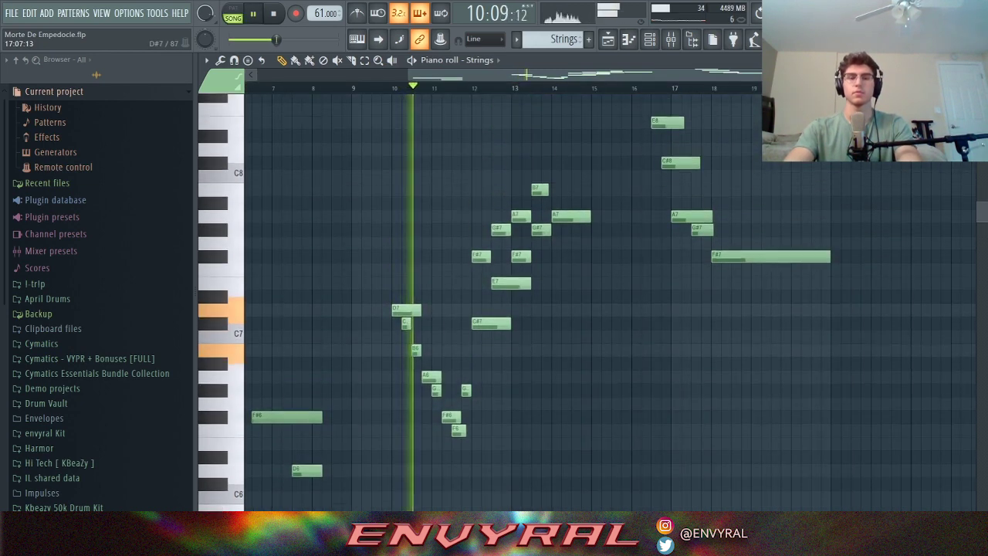
scroll(610, 301, up, 1)
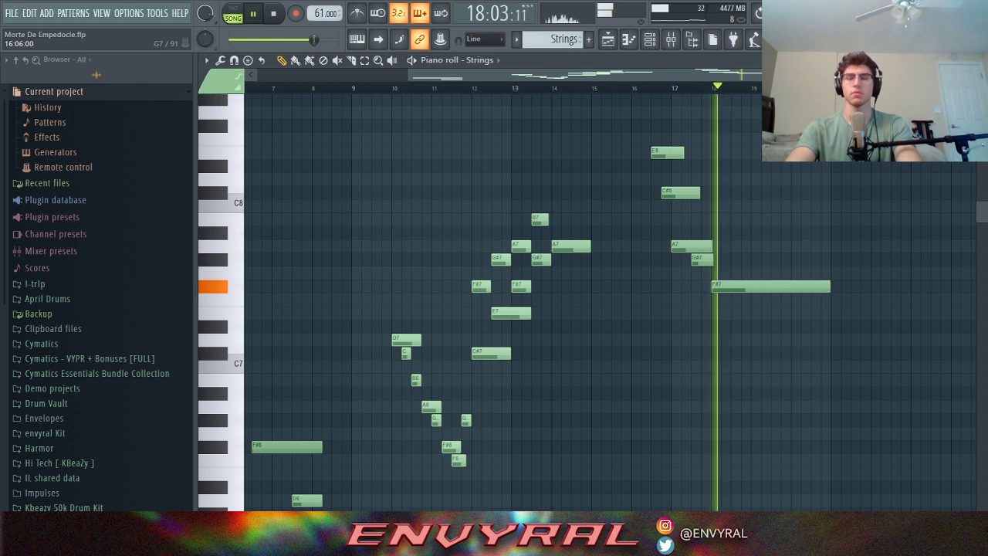
key(space)
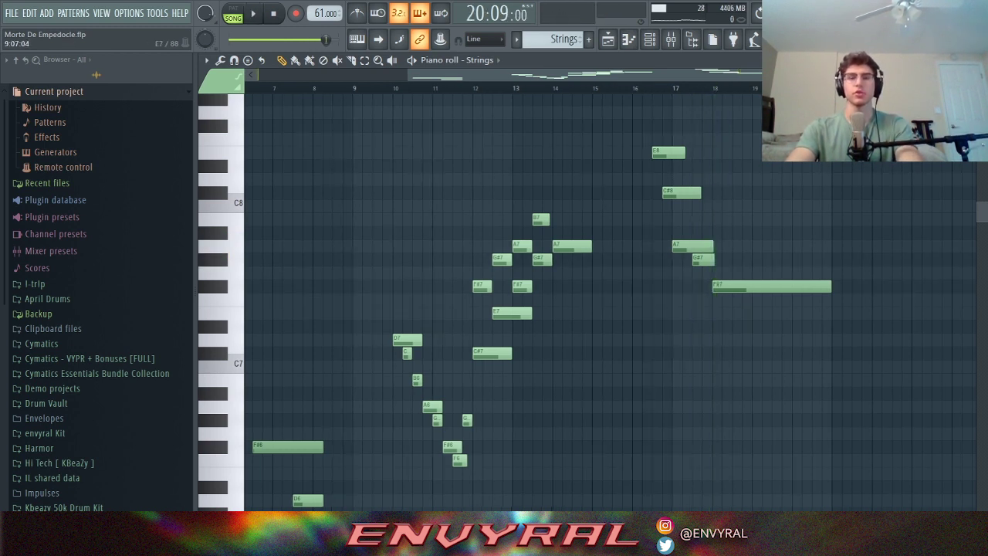
Replay the descending Strings run from bar 10 with the lower notes in view, and stop playback
scroll(493, 300, down, 4)
key(space)
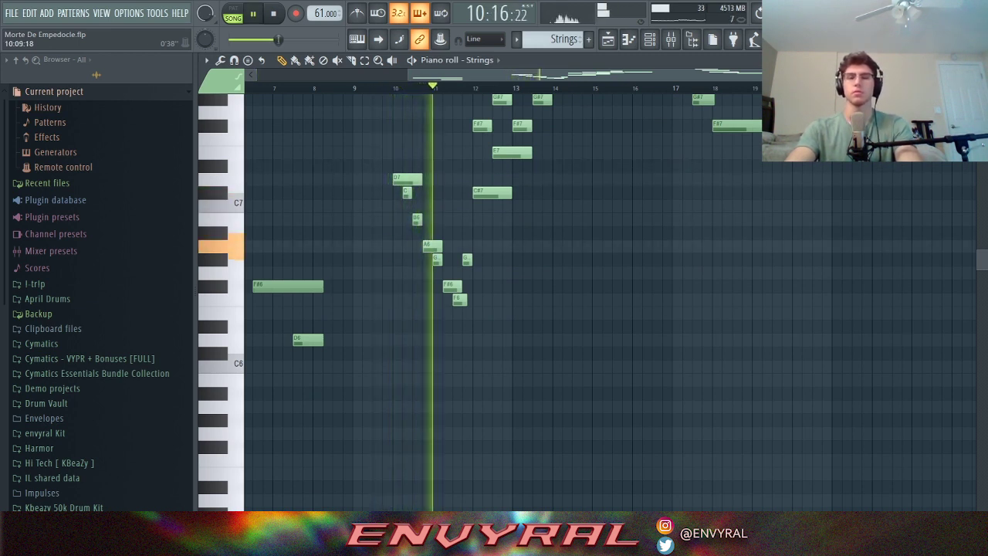
key(space)
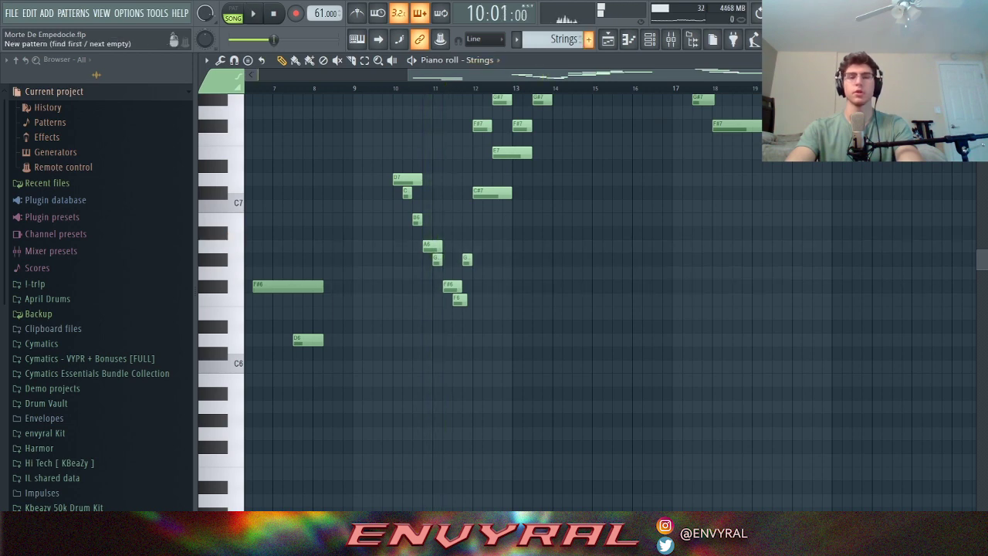
Shrink the control lane below the Strings notes and switch it from velocity to channel volume
click(607, 38)
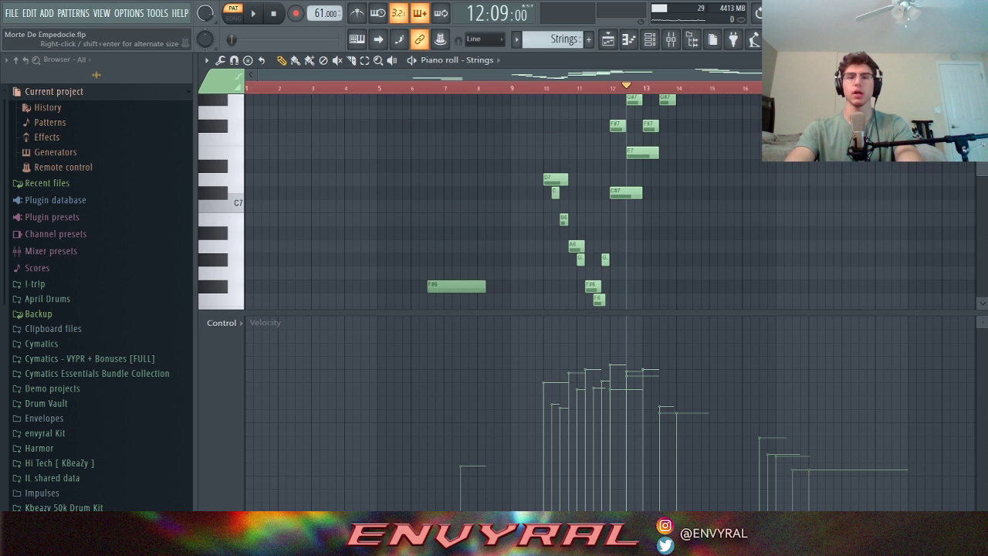
drag(608, 311, 608, 407)
scroll(608, 248, up, 3)
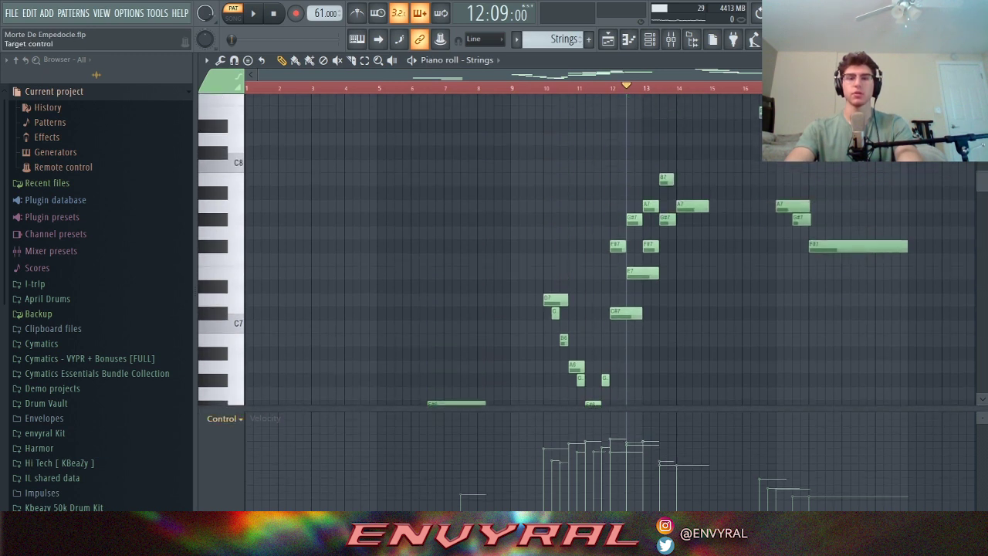
click(222, 419)
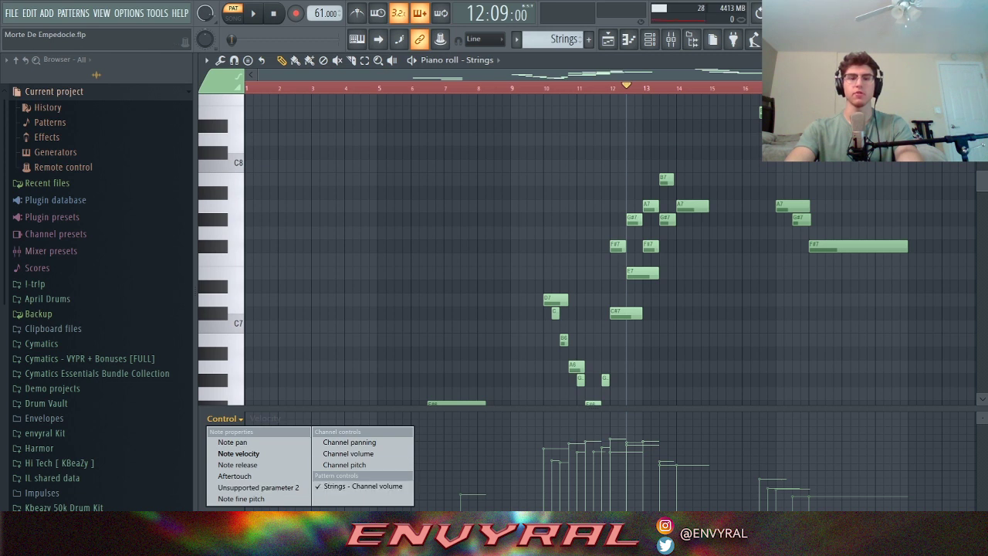
click(349, 453)
scroll(494, 247, down, 3)
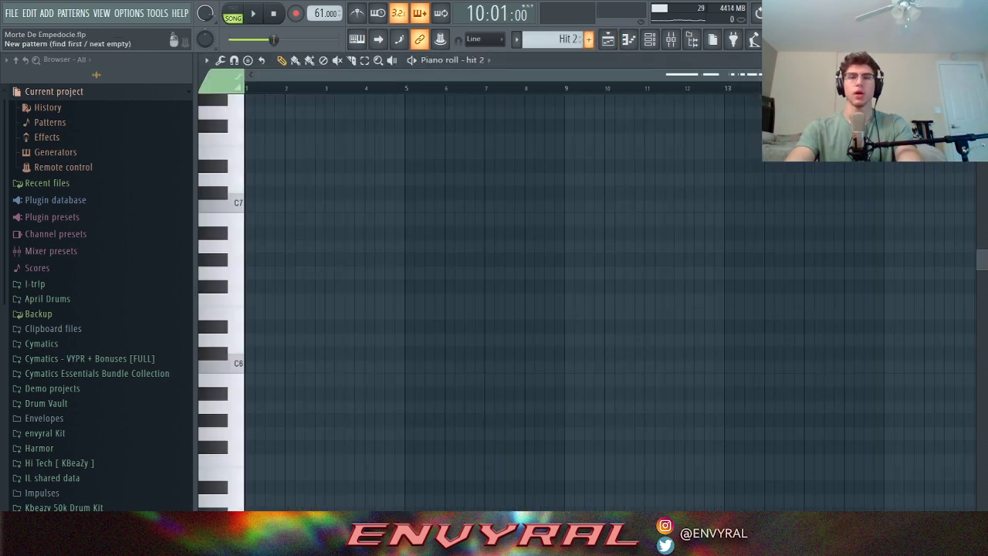
Unmute the Hit 2 track and open the Hits clip's notes in the piano roll, undoing the stray F#6 note in bar 14
key(F5)
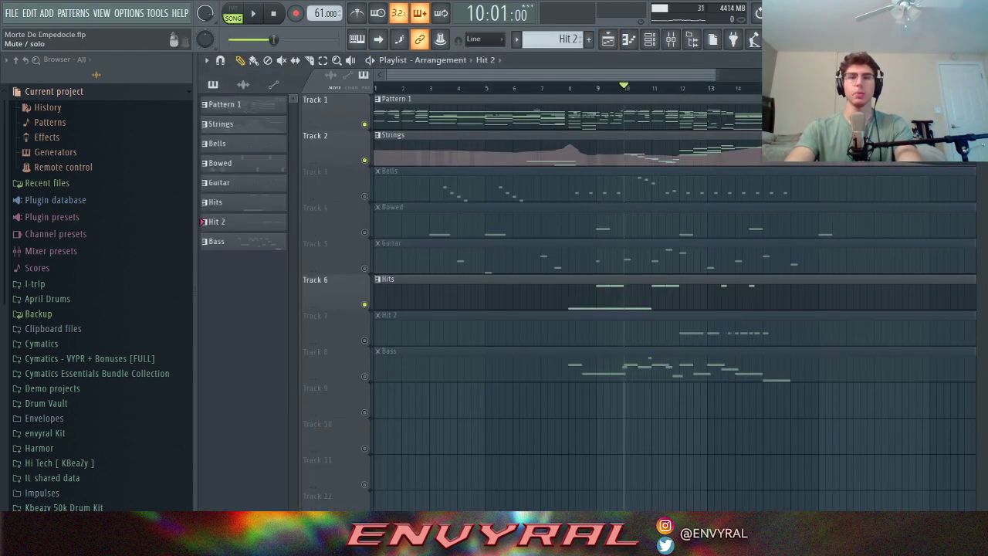
click(364, 341)
double_click(559, 287)
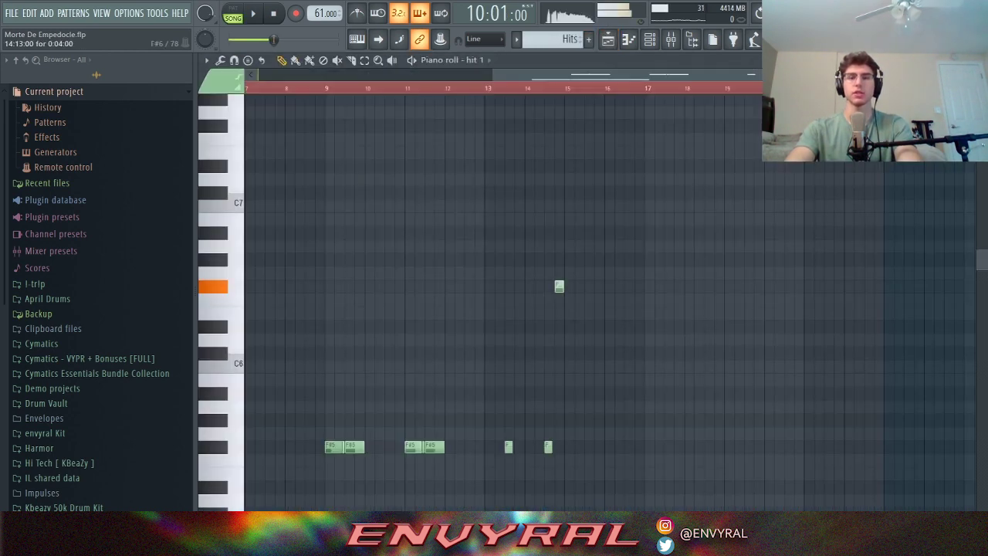
key(space)
key(ctrl+z)
scroll(503, 301, left, 3)
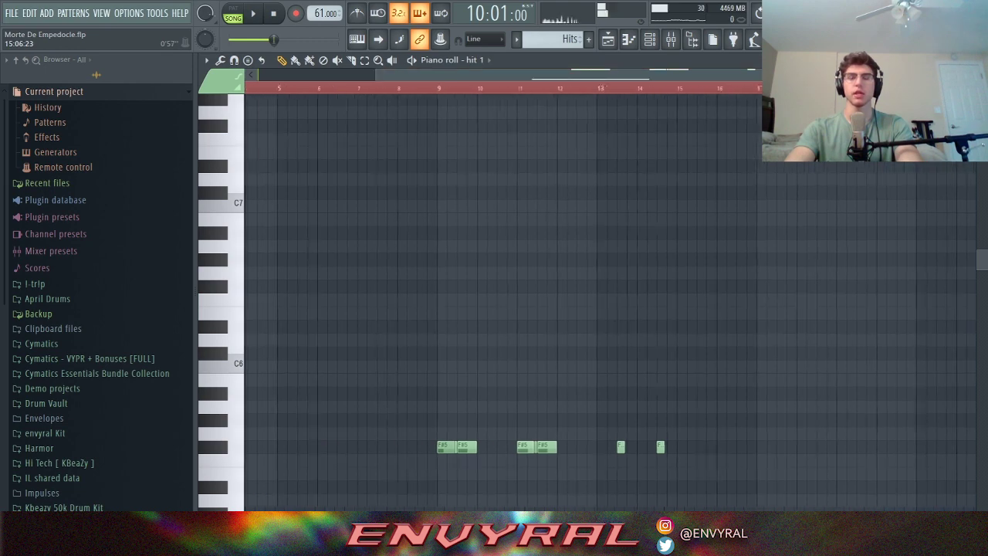
Switch playback to pattern mode and play the Hits pattern from bar 8, following its F#4 and F#5 notes
scroll(502, 301, down, 4)
scroll(502, 301, down, 5)
key(l)
key(space)
scroll(502, 300, up, 5)
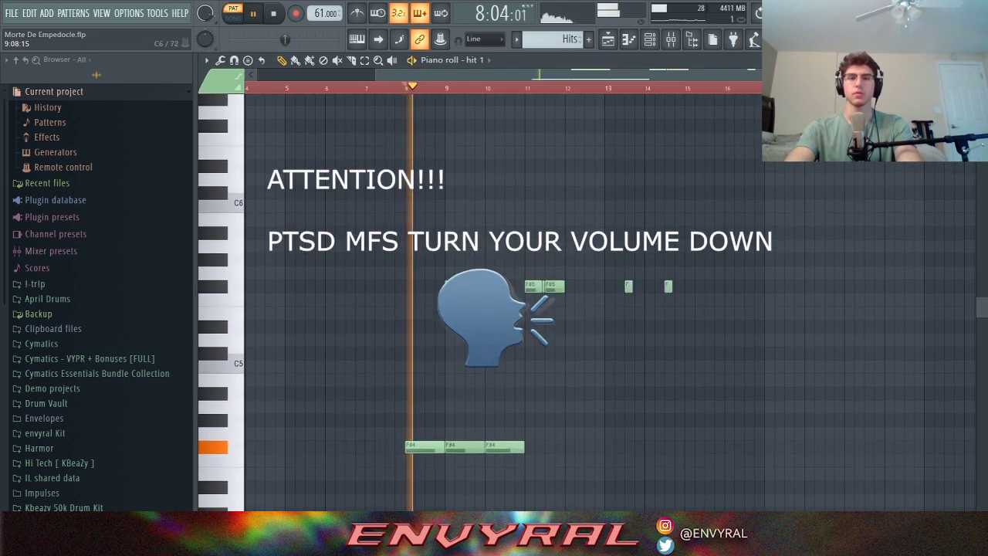
scroll(503, 301, down, 2)
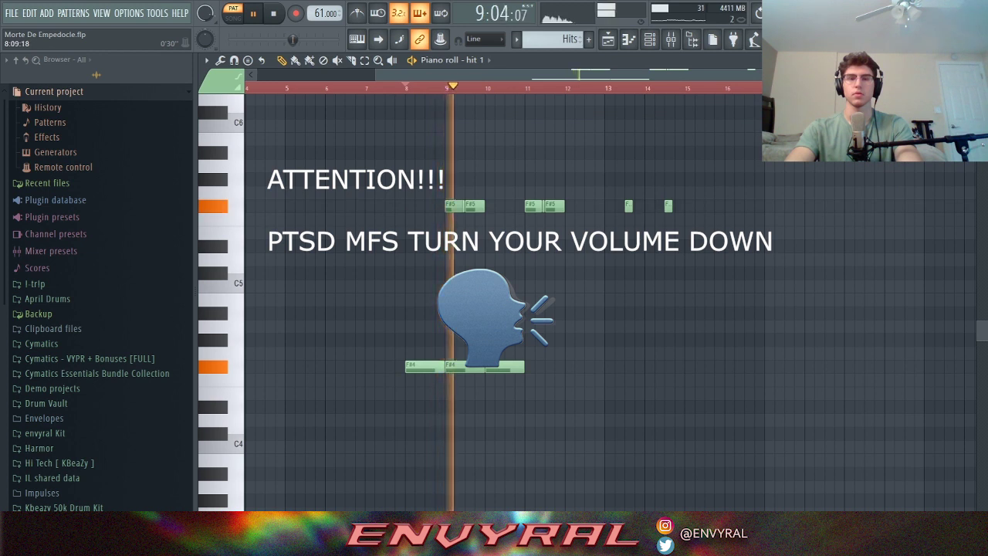
scroll(464, 301, up, 1)
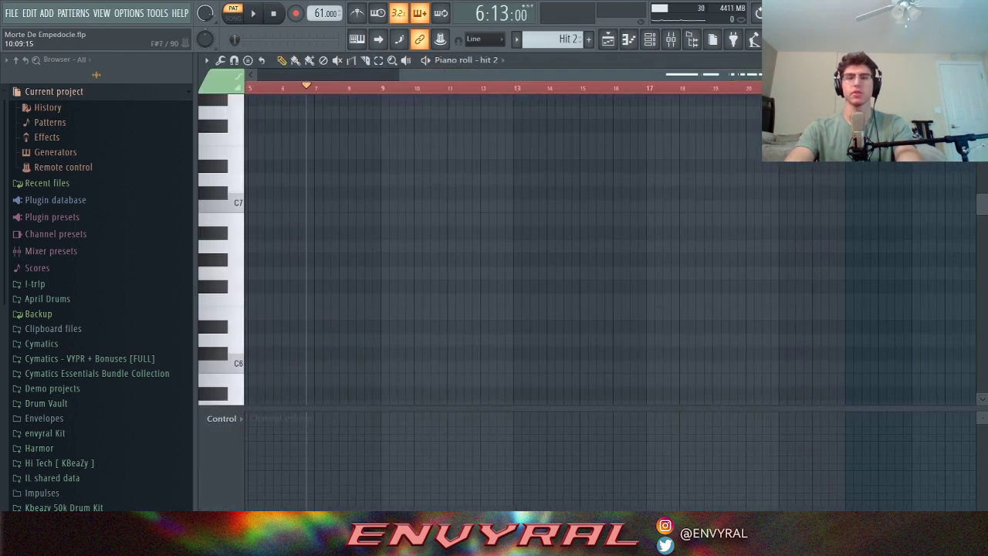
Clear the selection in the Hit 2 piano roll, and isolate Bass in the playlist by unmuting it and muting Hits and Hit 2
key(ctrl+d)
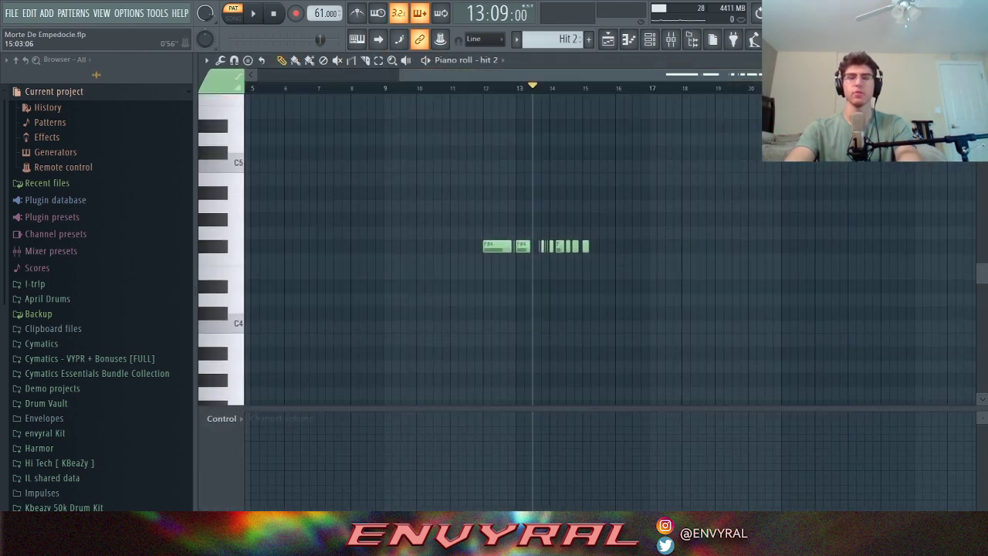
key(F5)
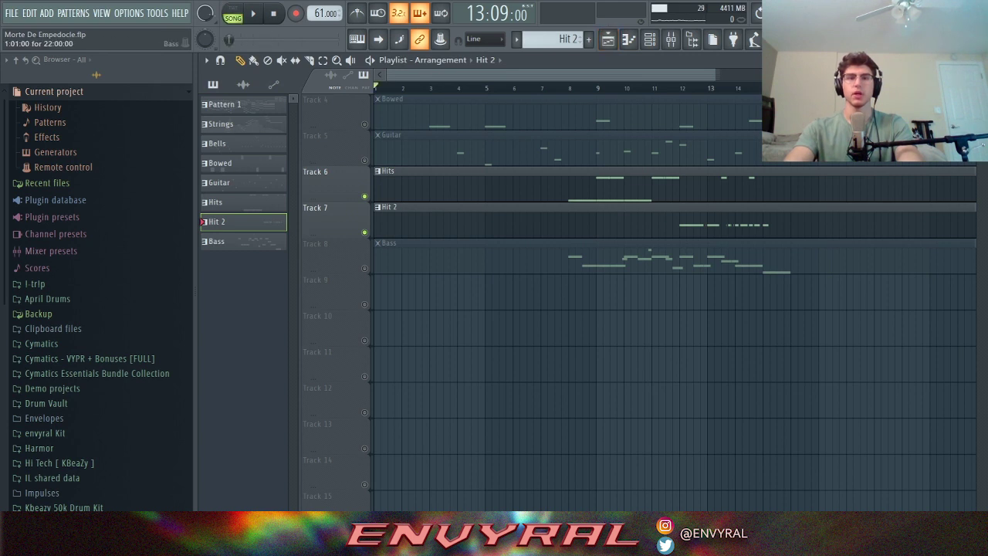
click(364, 268)
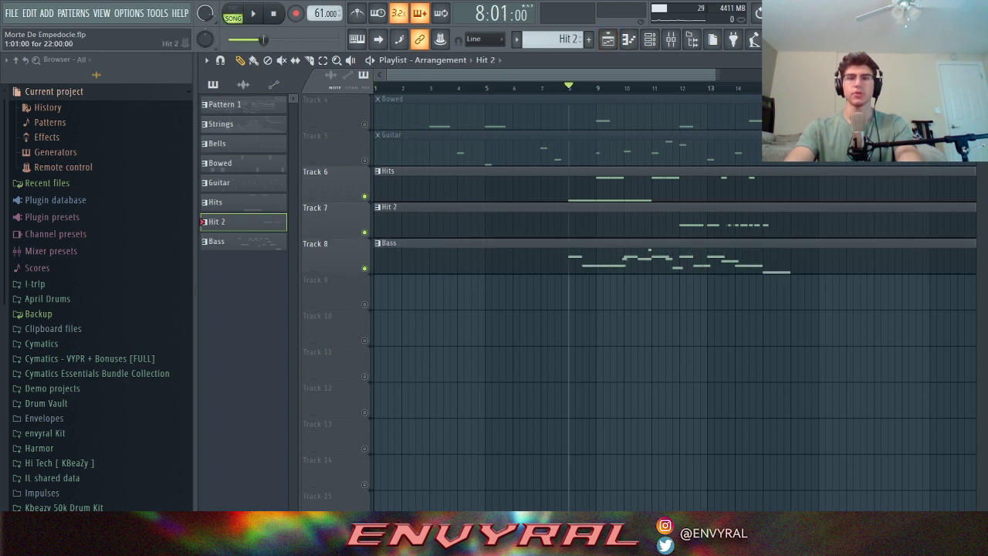
click(364, 233)
click(364, 196)
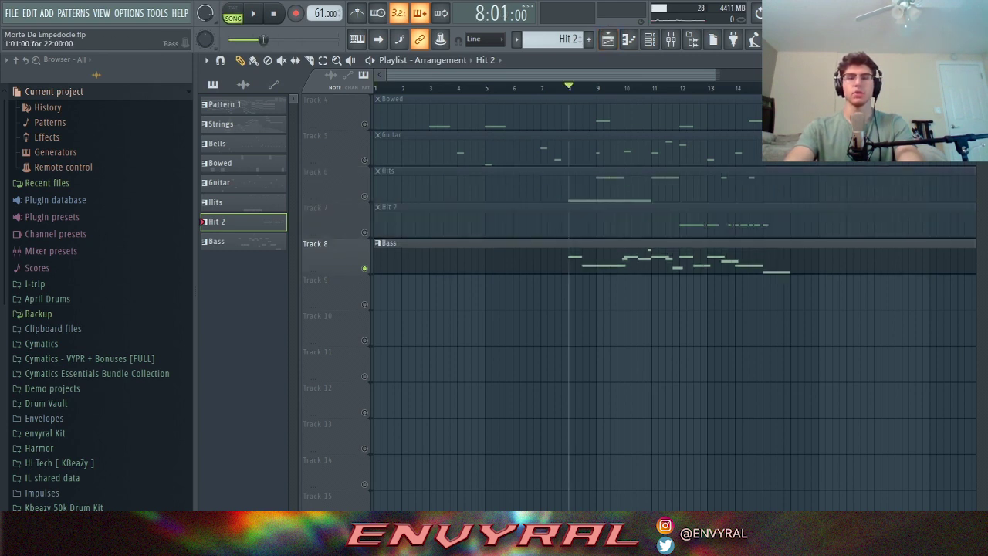
Open the Bass clip's notes in the piano roll, play them from bar 8, and return to the playlist
double_click(546, 258)
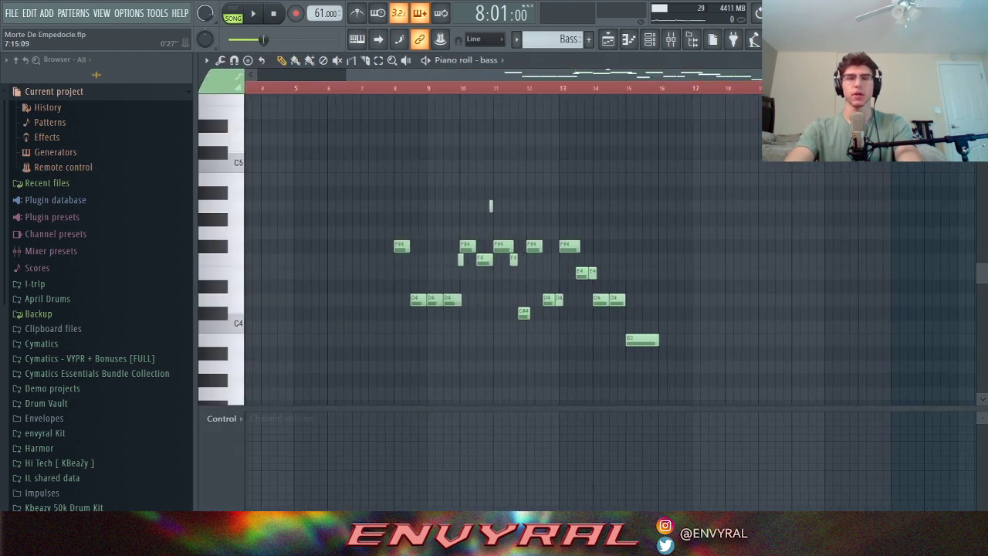
key(space)
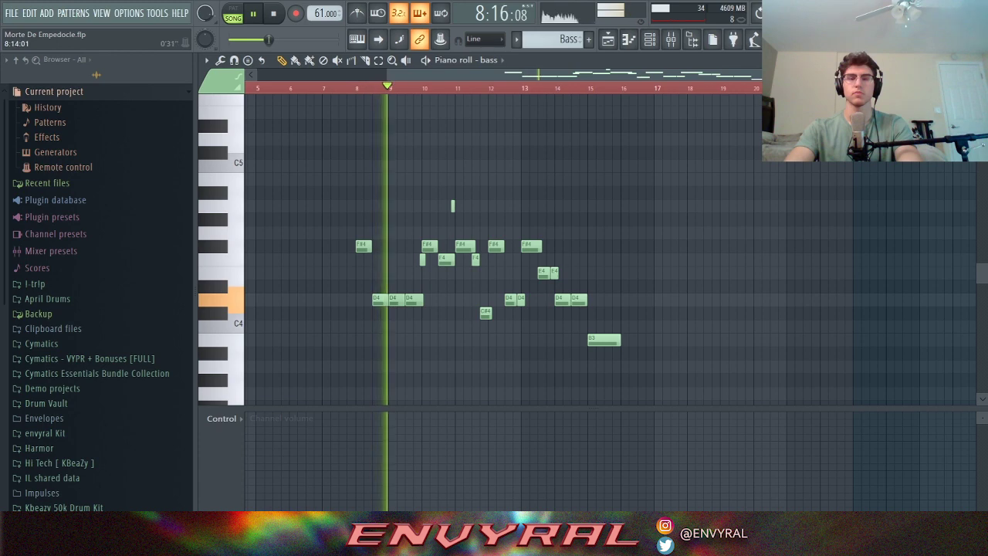
scroll(610, 249, up, 3)
scroll(610, 249, right, 3)
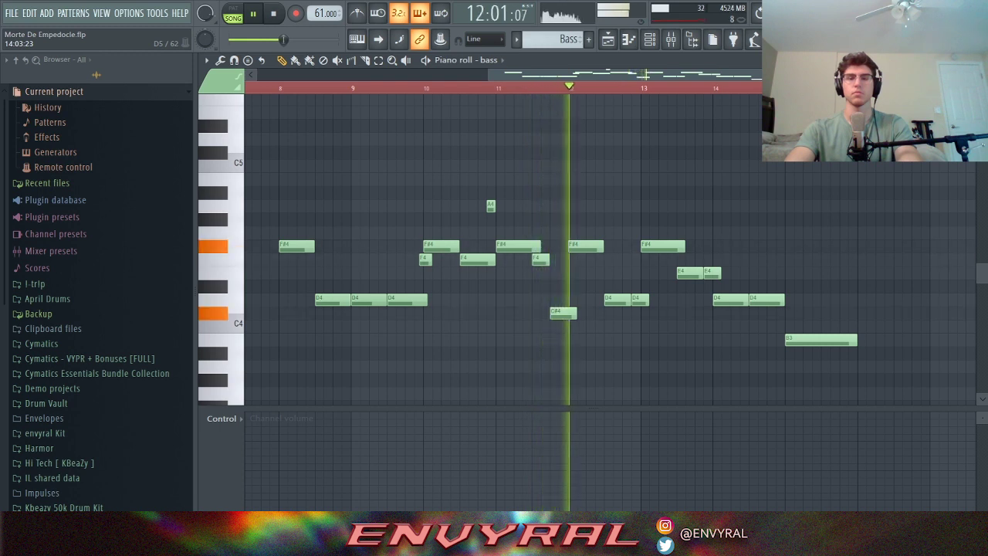
key(space)
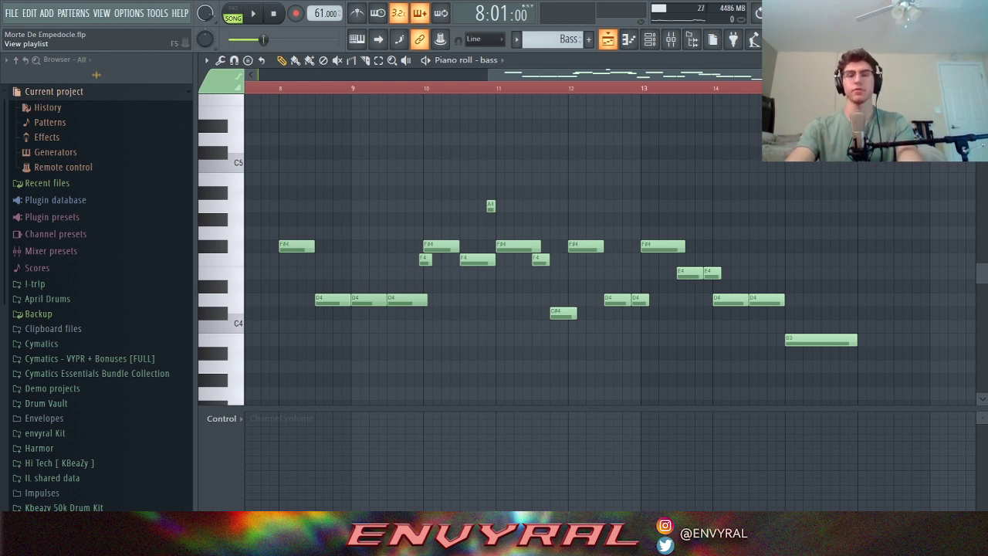
key(F5)
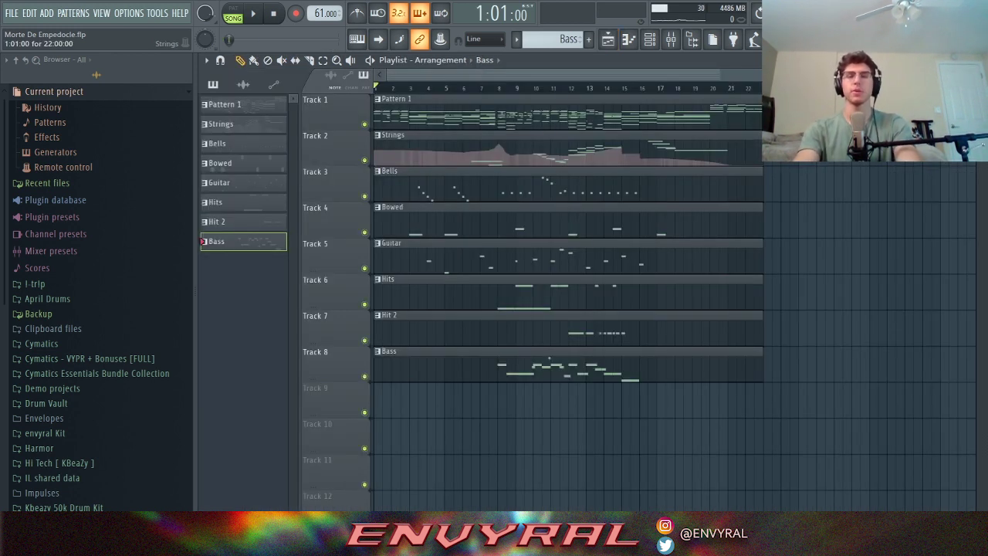